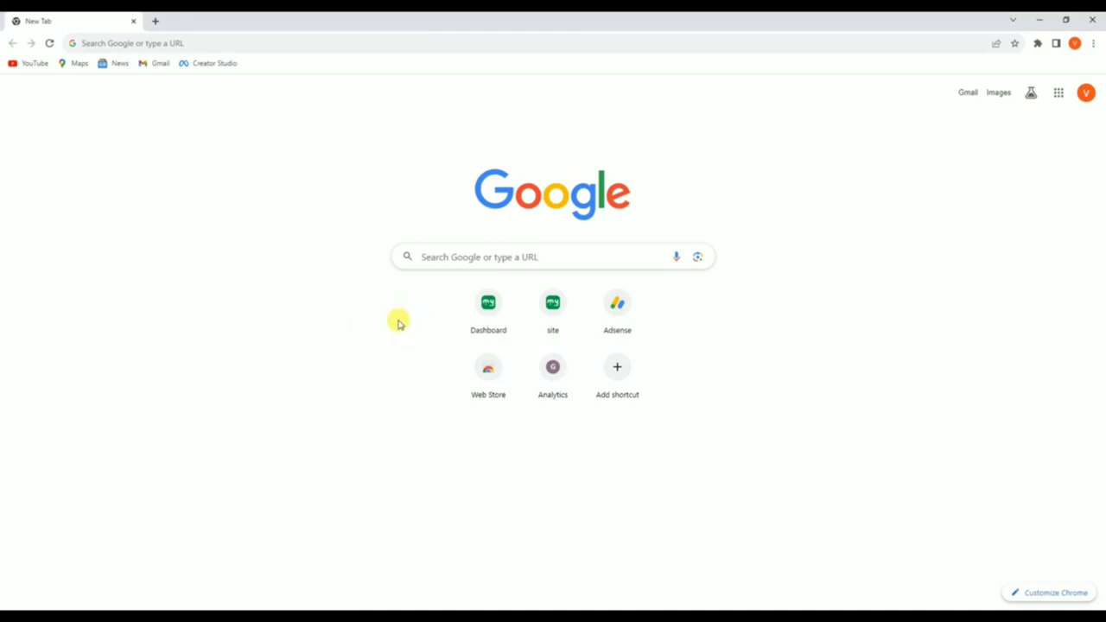
- Search Google for "sbm registration" and open the Swachh Bharat Mission (Gramin) Citizen Registration form
click(431, 254)
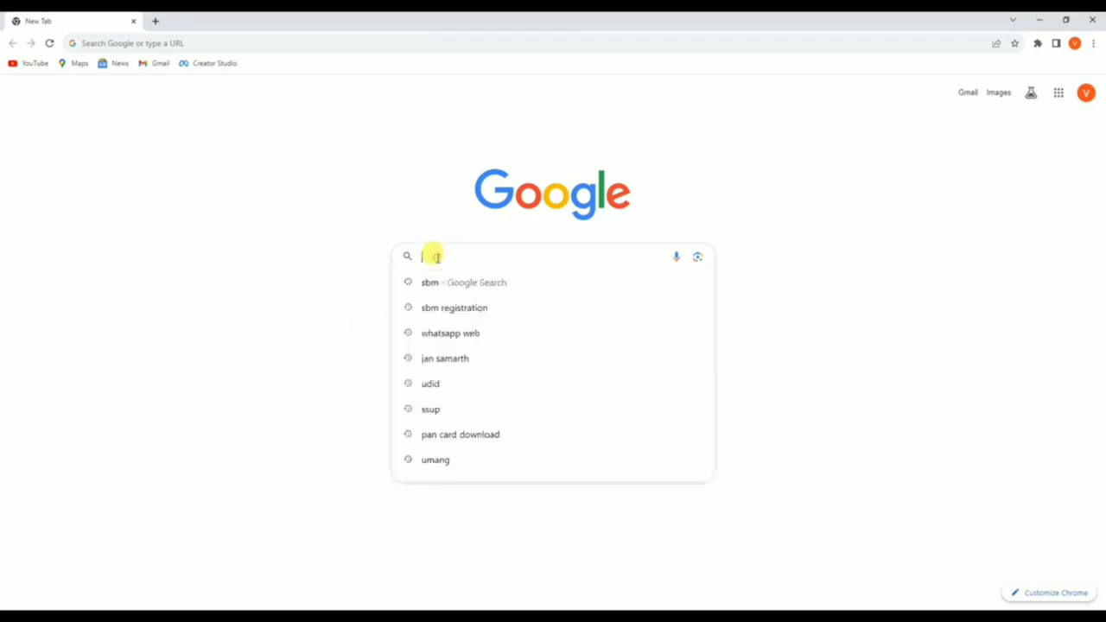
click(494, 312)
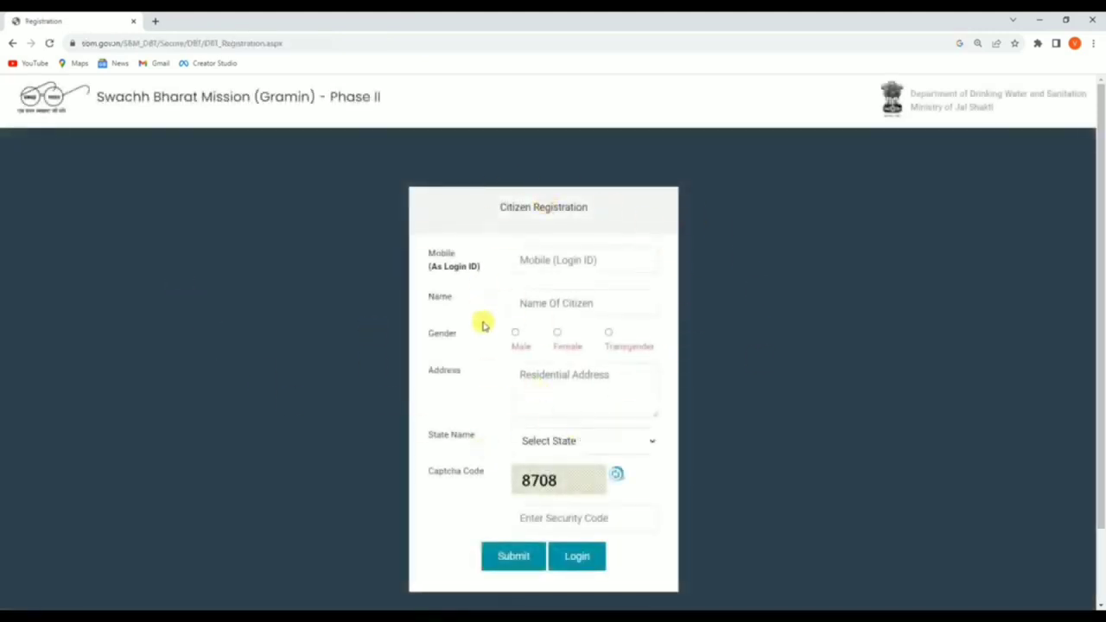
scroll(481, 322, down, 1)
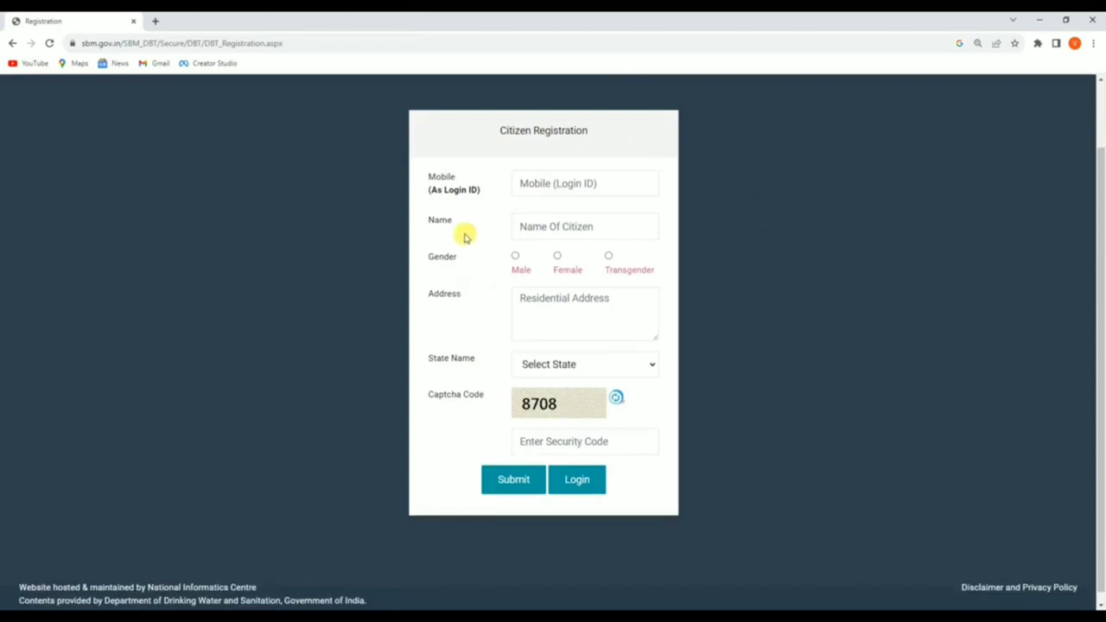
- Set the gender to Male and the state to Maharashtra in the Citizen Registration form
double_click(432, 178)
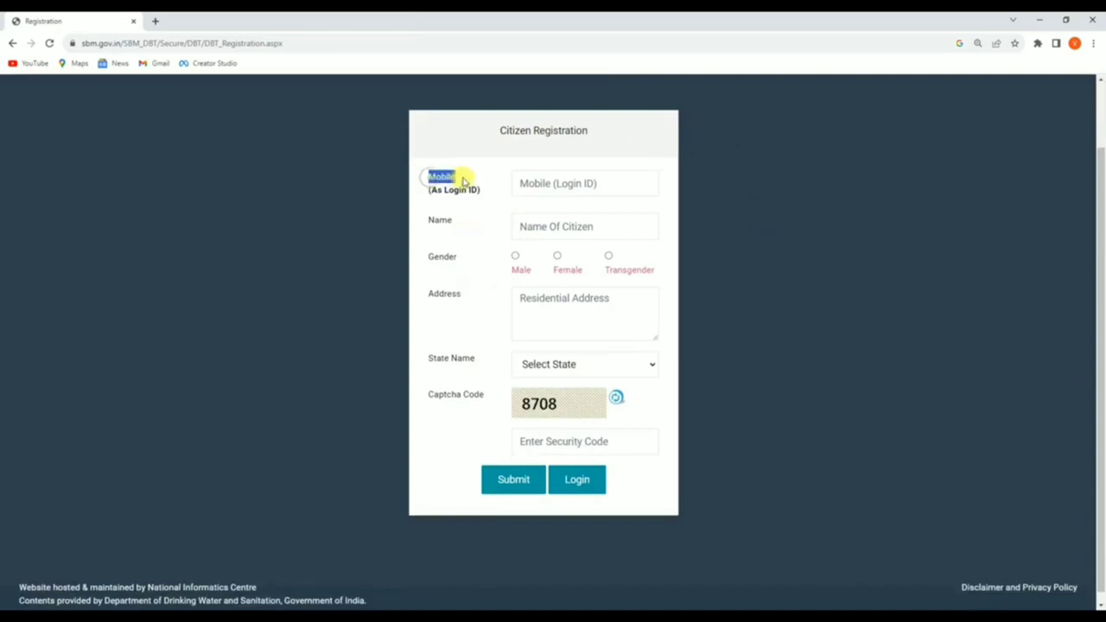
click(551, 181)
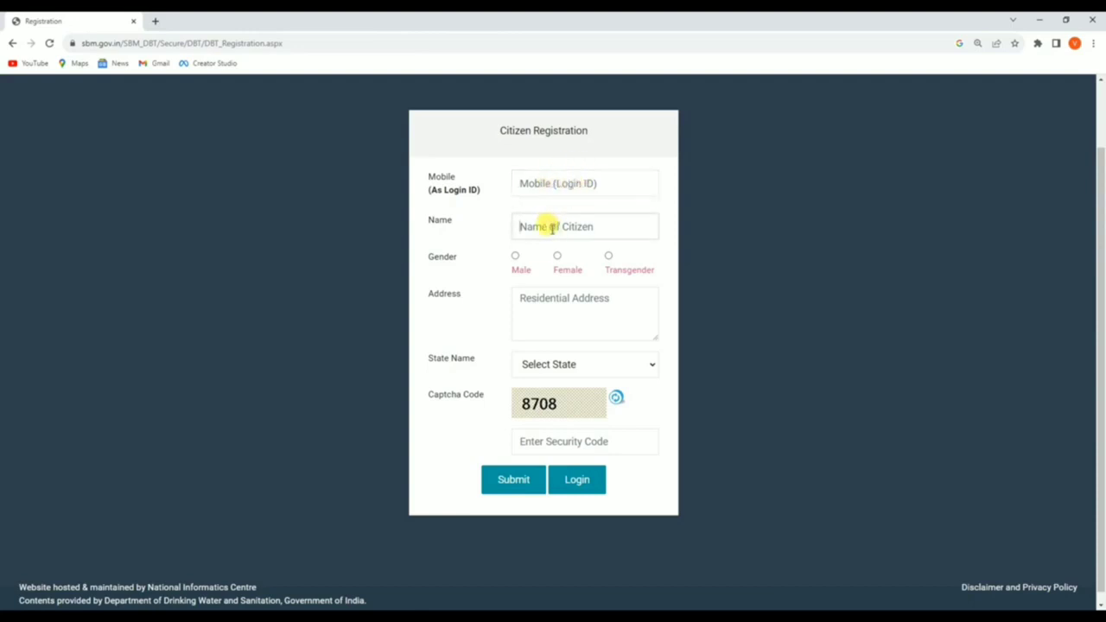
click(516, 256)
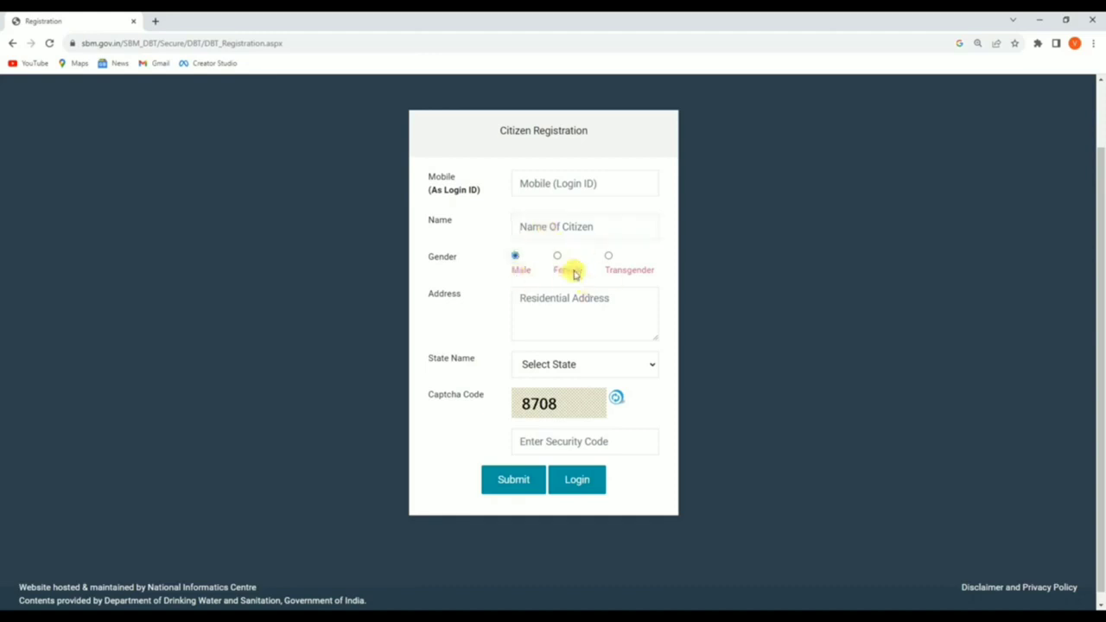
click(542, 298)
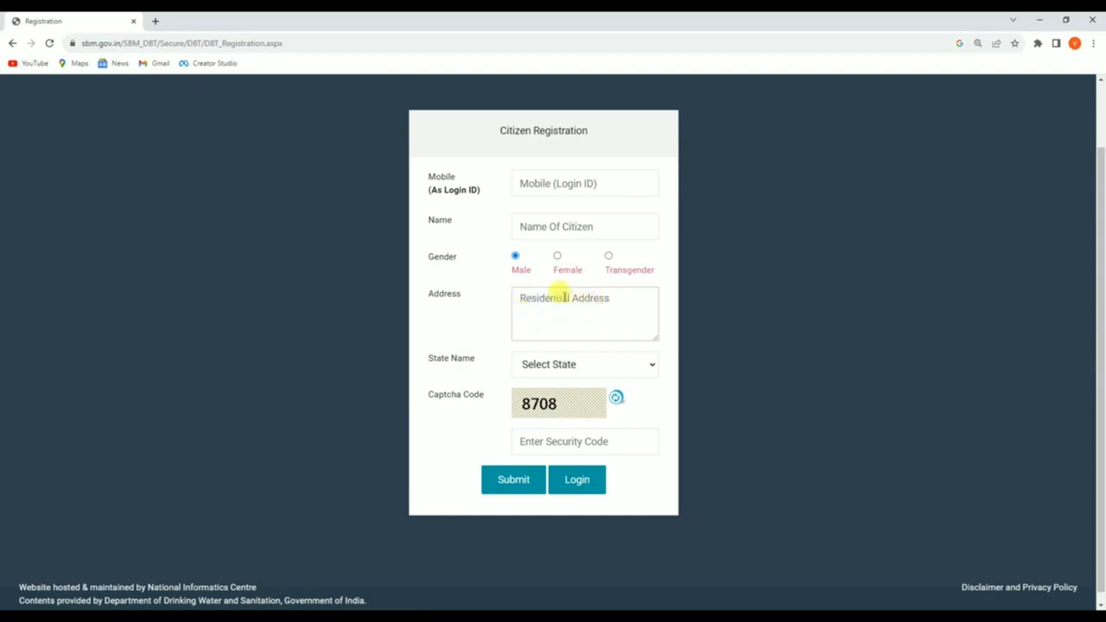
click(560, 363)
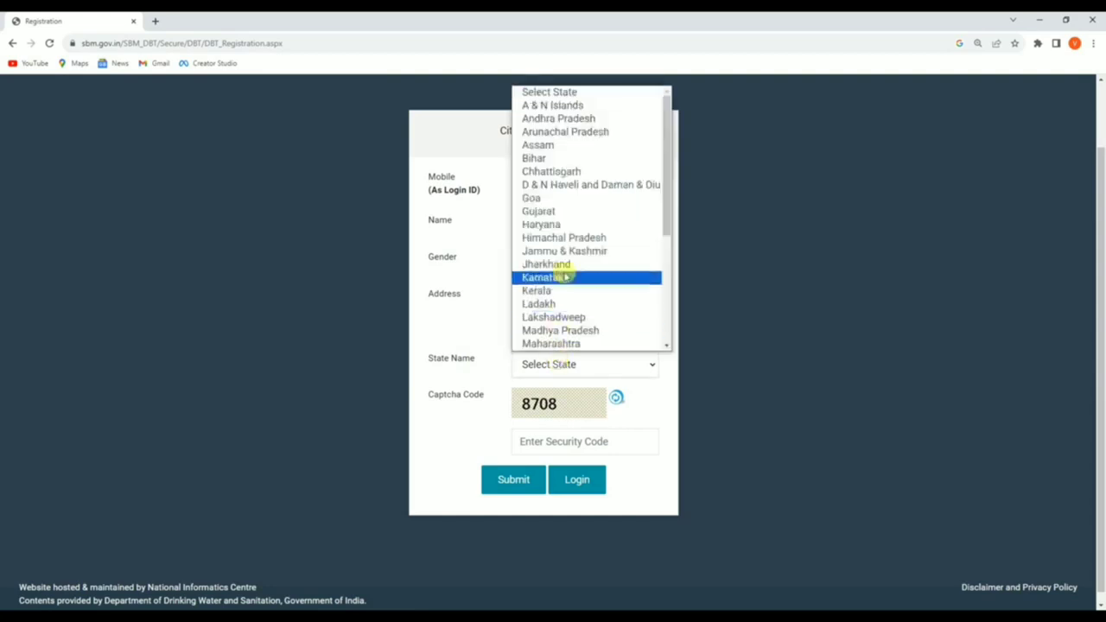
scroll(573, 284, down, 3)
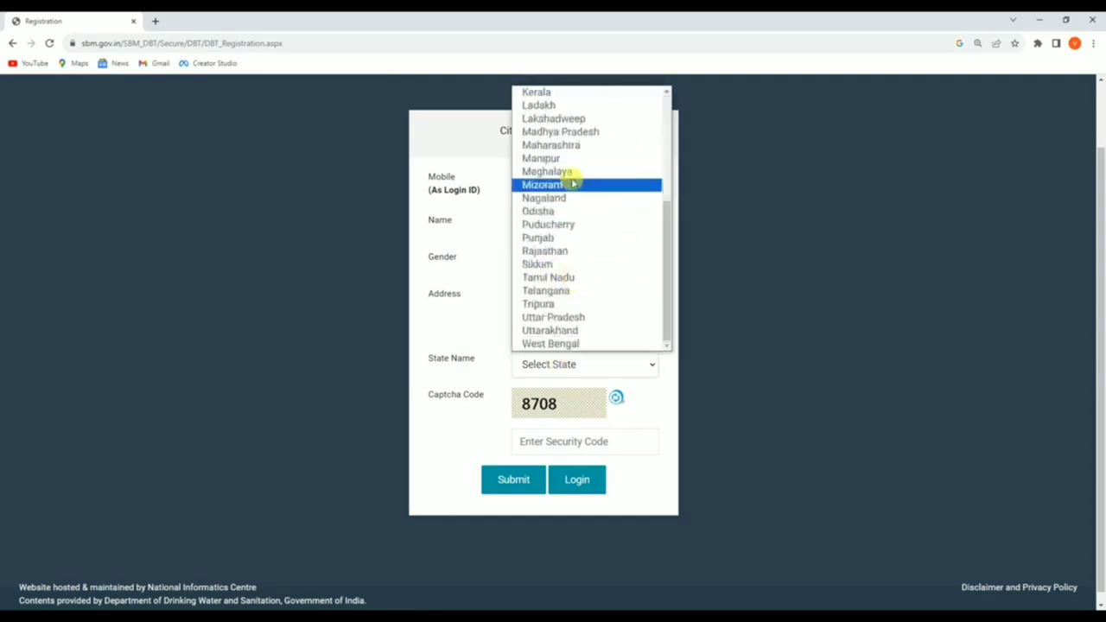
click(566, 147)
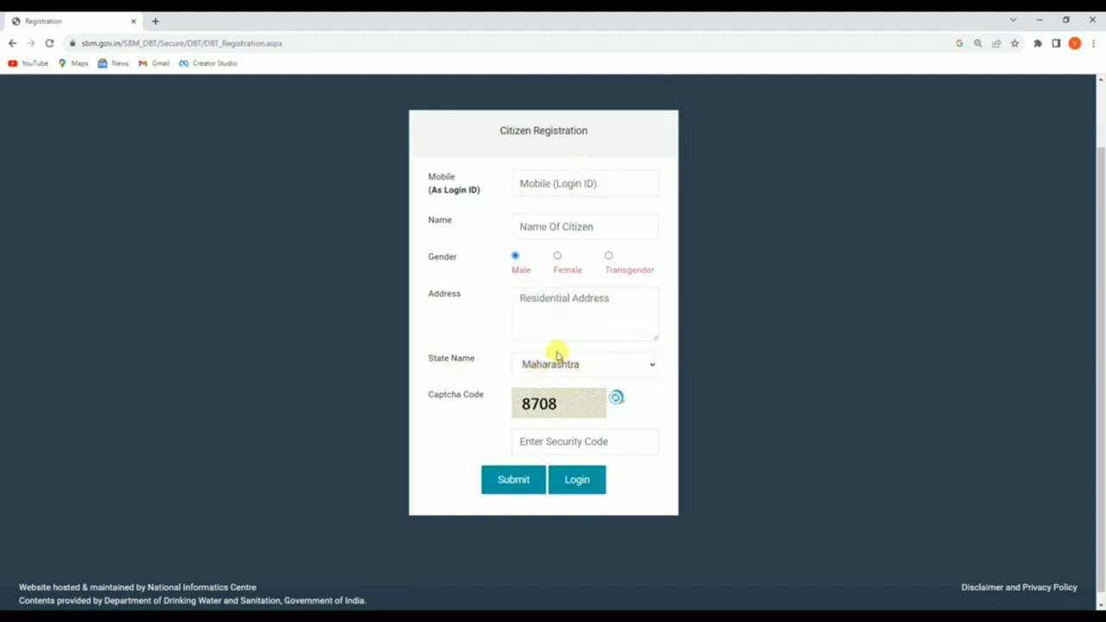
- Enter the displayed captcha code, submit the citizen registration and dismiss the message
click(543, 438)
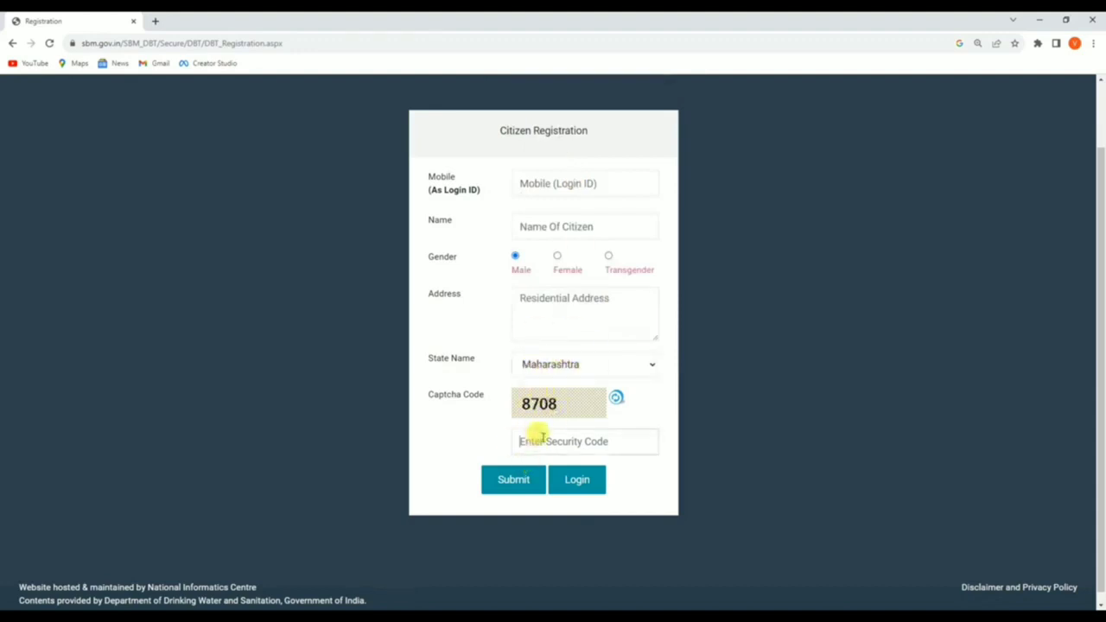
click(513, 484)
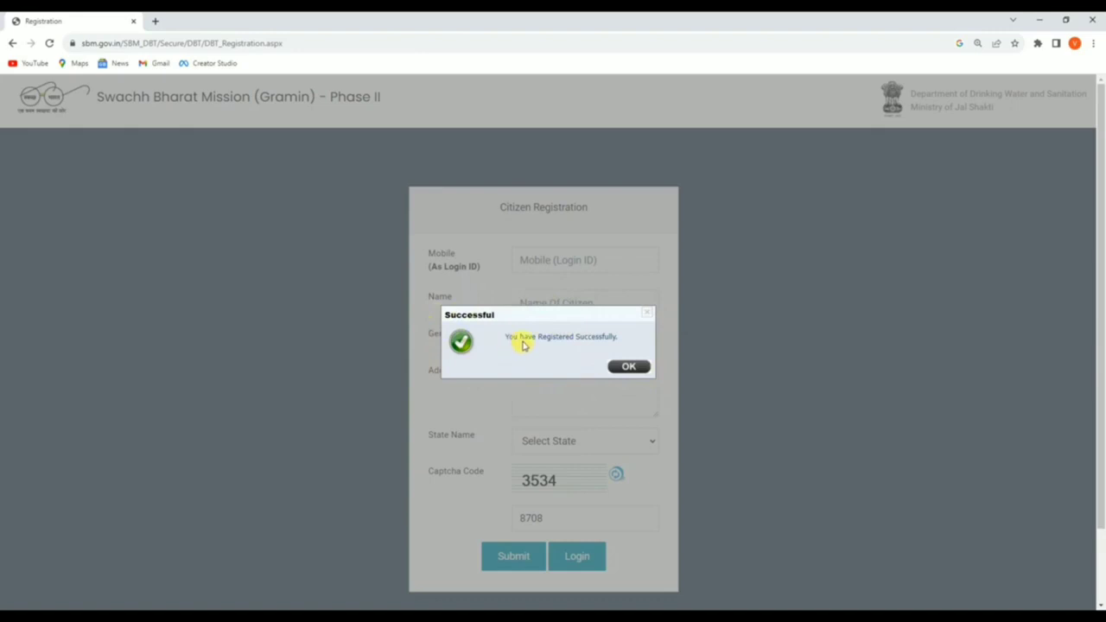
click(630, 367)
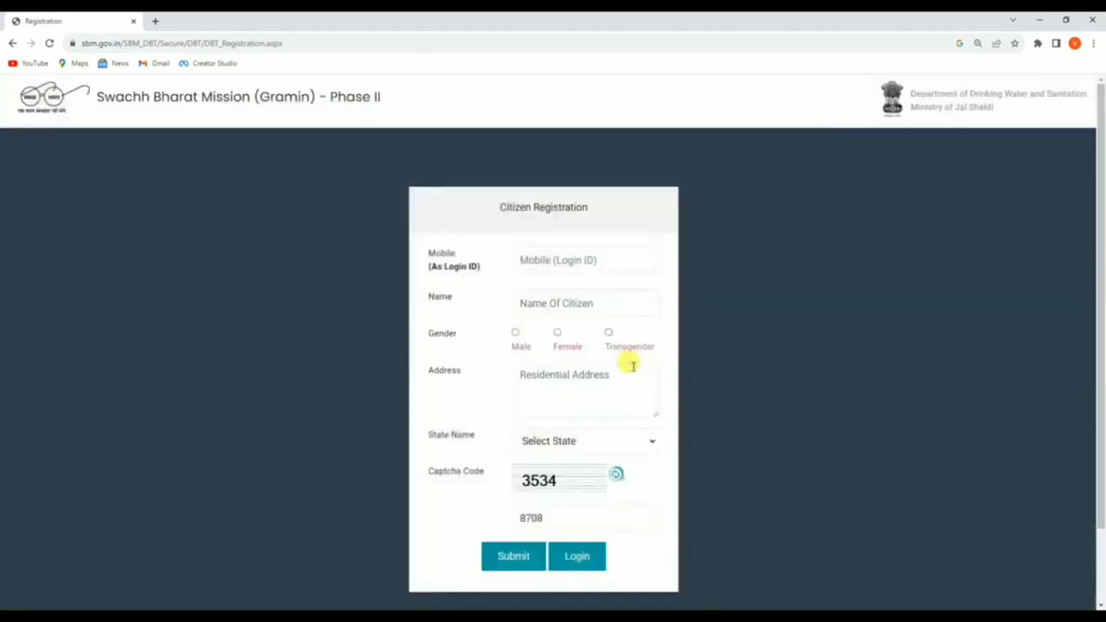
- Sign in to the citizen portal with the registered mobile number, a requested OTP and the displayed security code
scroll(632, 367, down, 1)
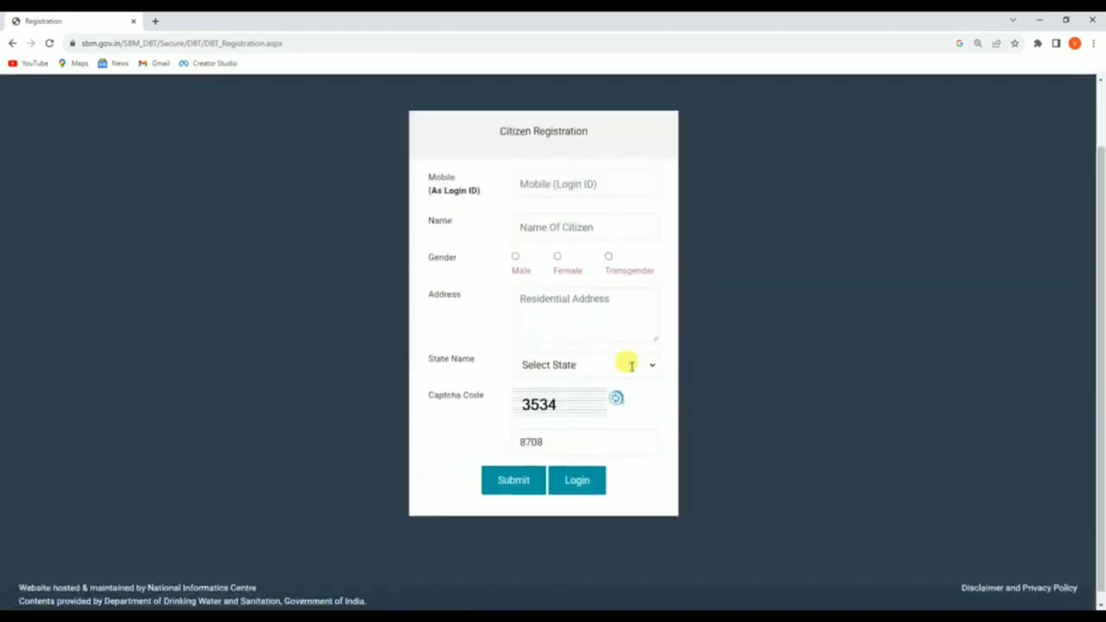
click(581, 486)
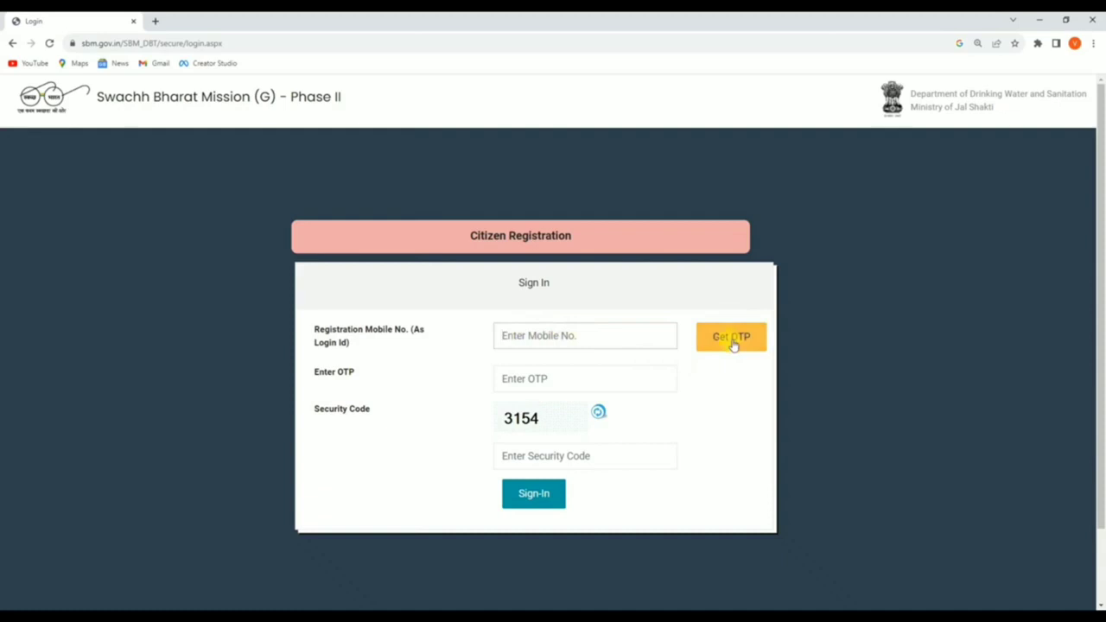
click(731, 339)
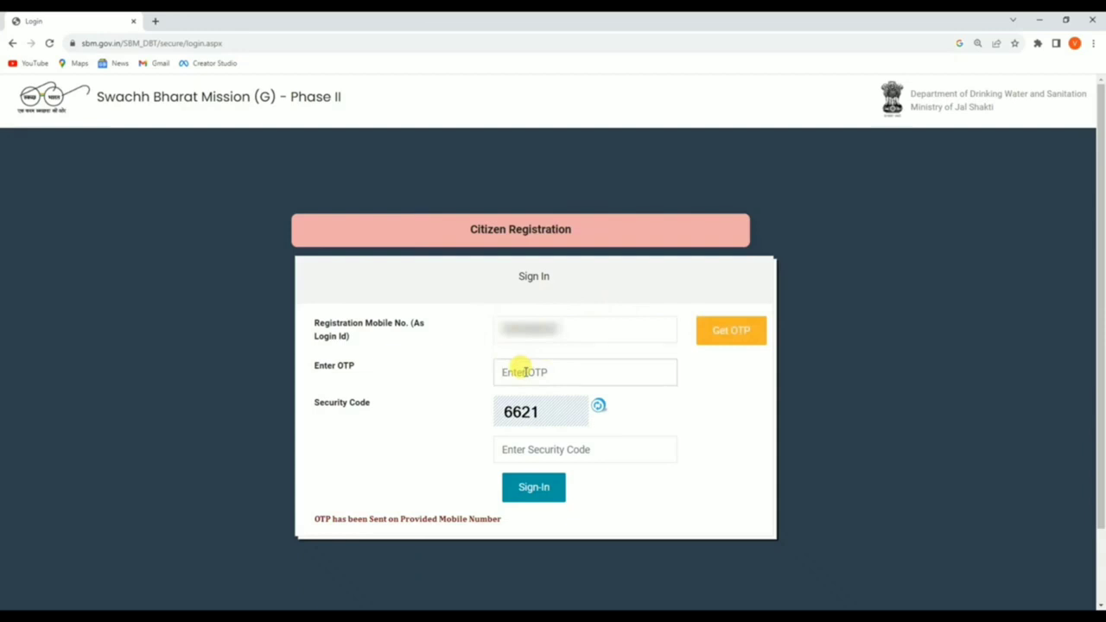
click(513, 448)
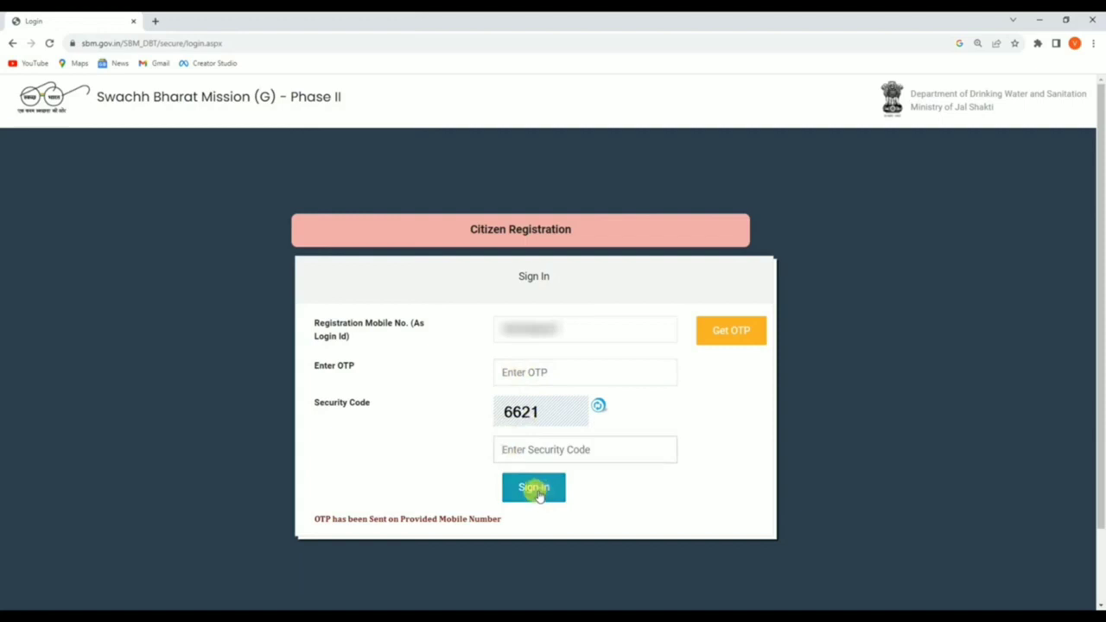
click(534, 488)
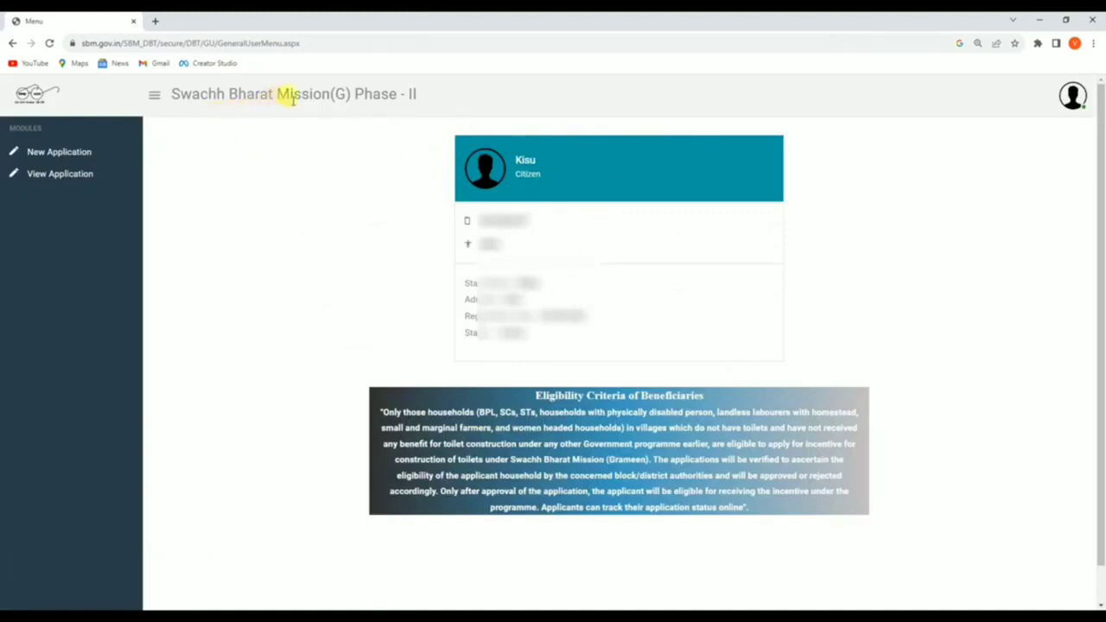
- Open a new application and close the Eligibility Criteria of Beneficiaries notice
drag(354, 93, 422, 95)
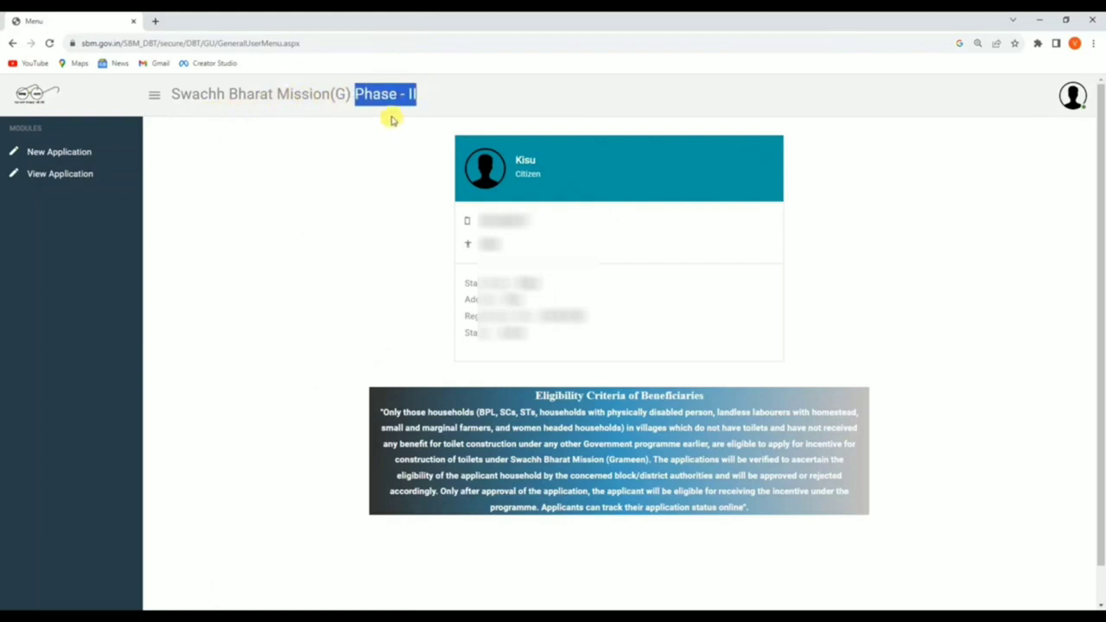
click(379, 251)
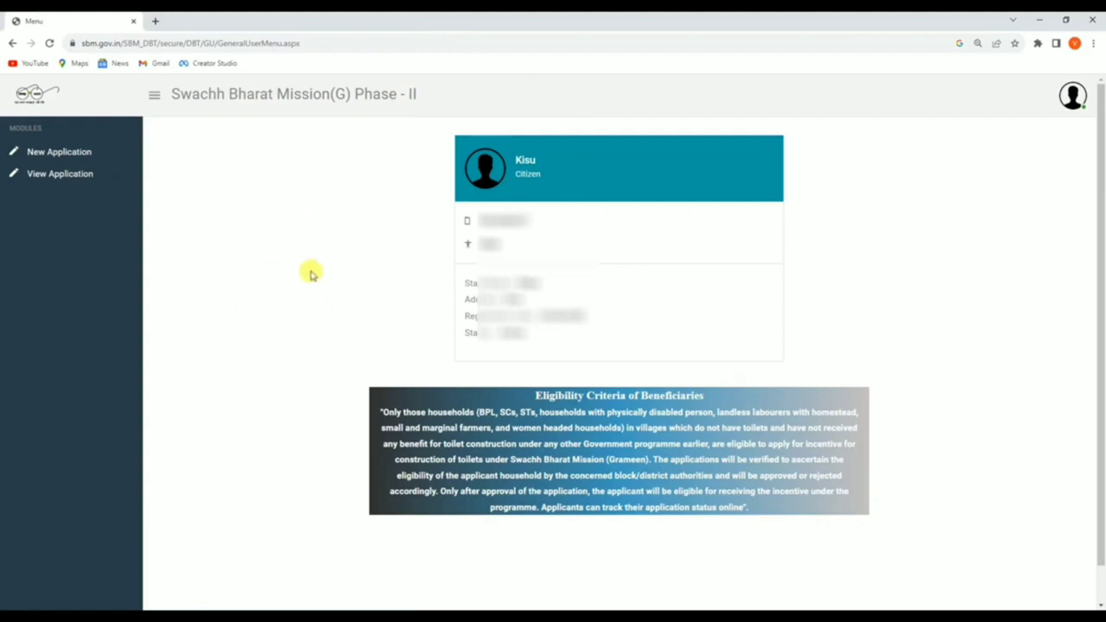
click(62, 160)
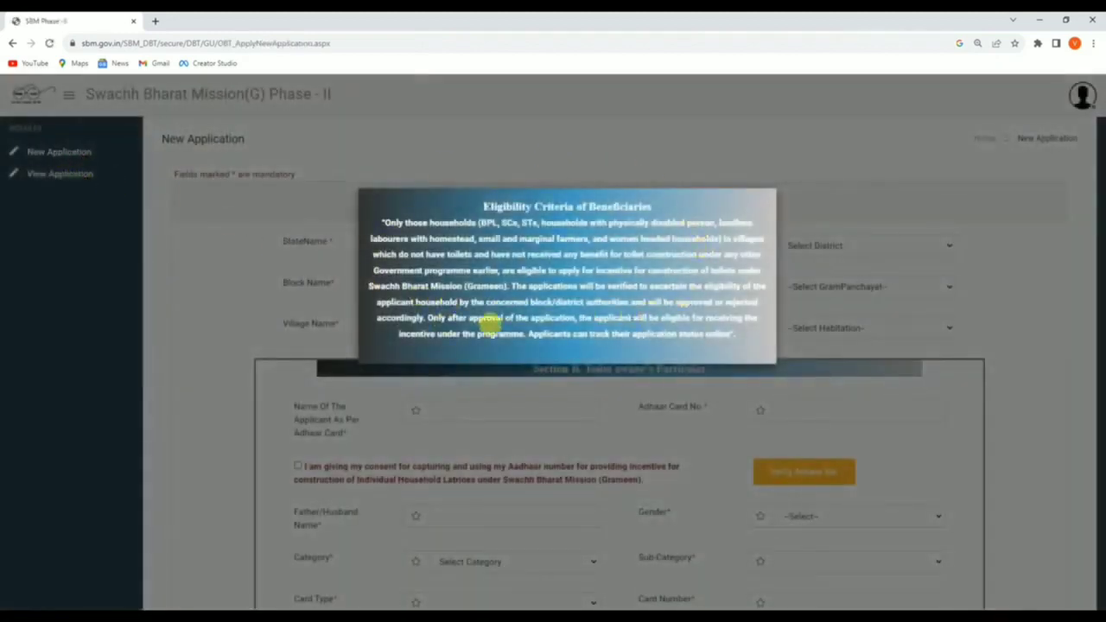
drag(481, 206, 665, 205)
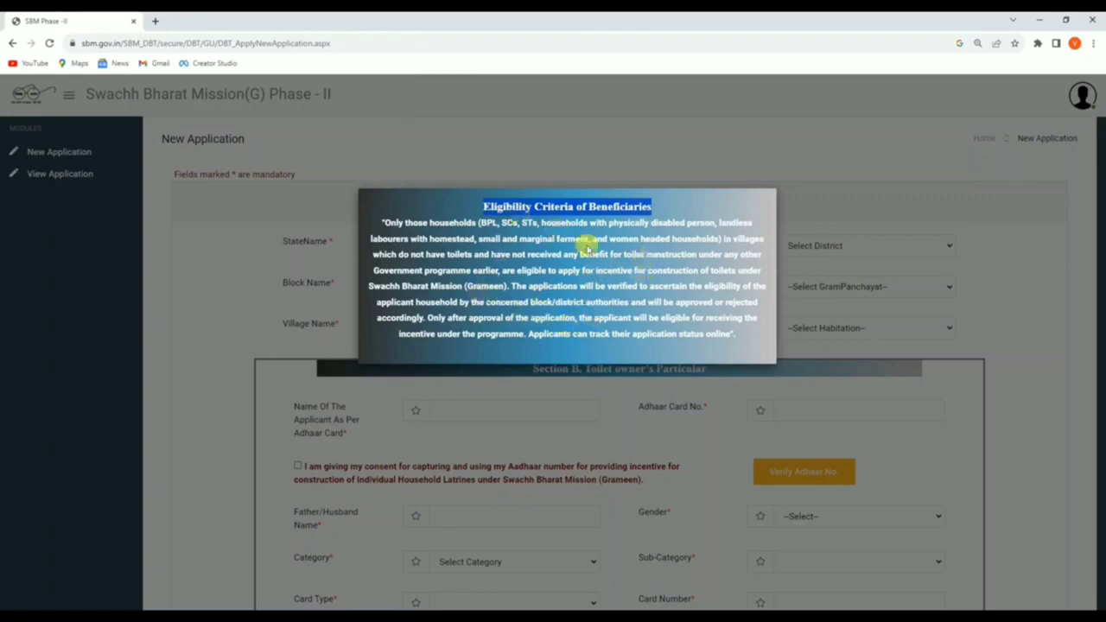
click(589, 392)
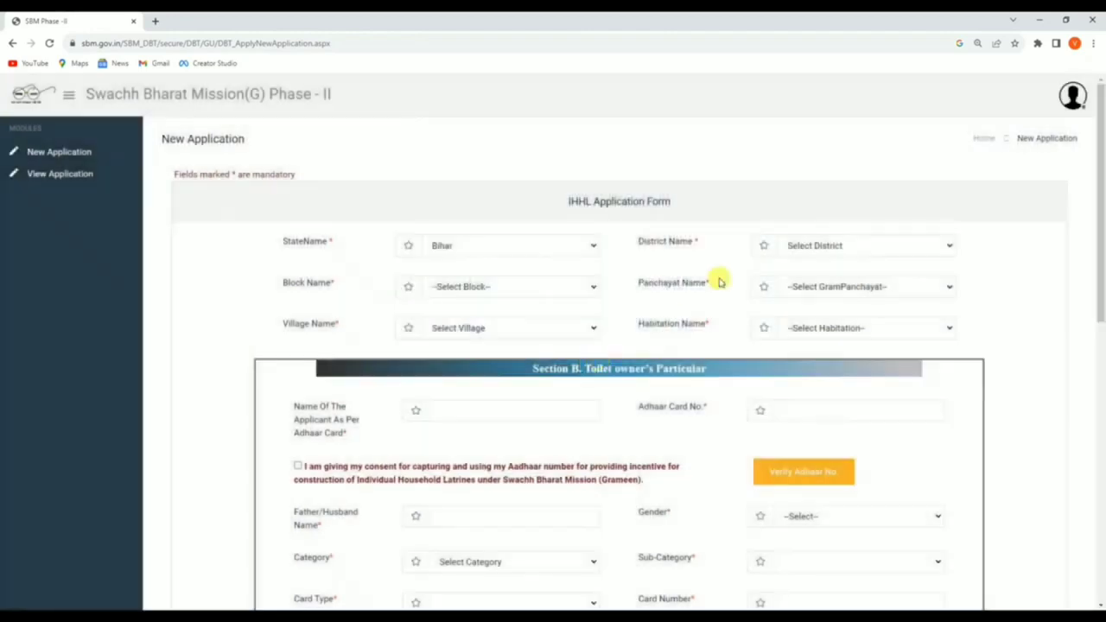
- Set the district name to JAMUI in the IHHL Application Form
scroll(635, 337, down, 7)
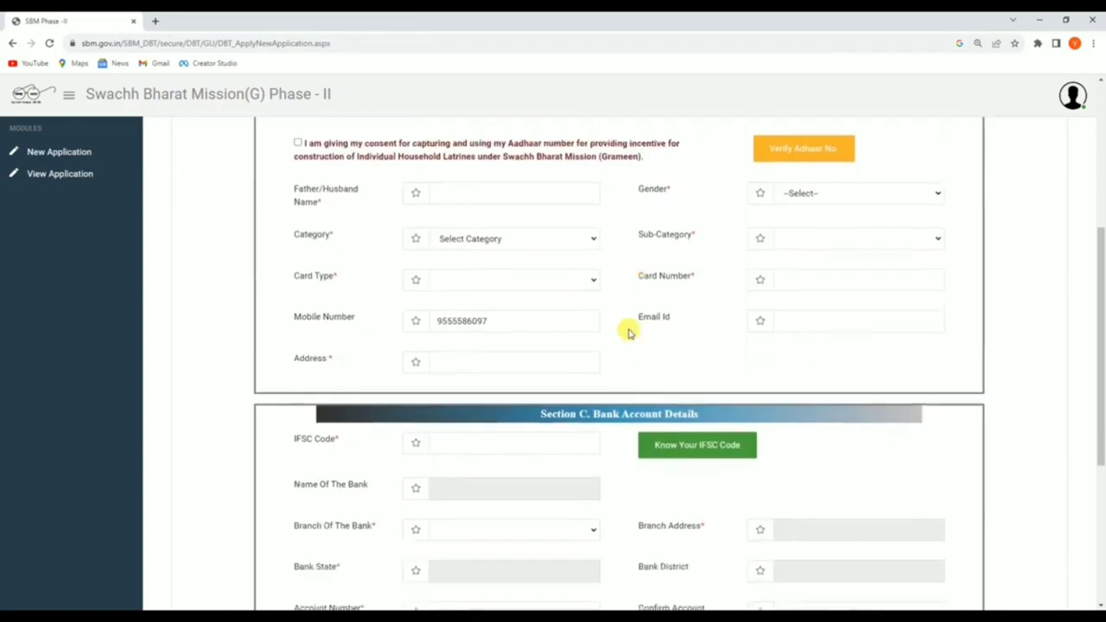
scroll(584, 304, up, 10)
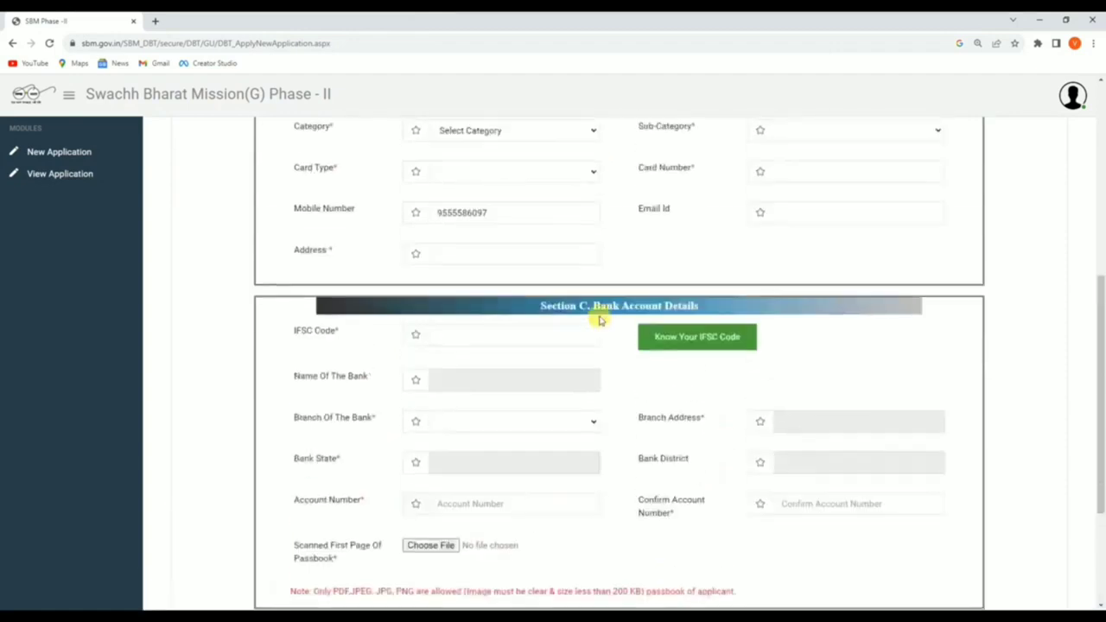
scroll(602, 365, up, 1)
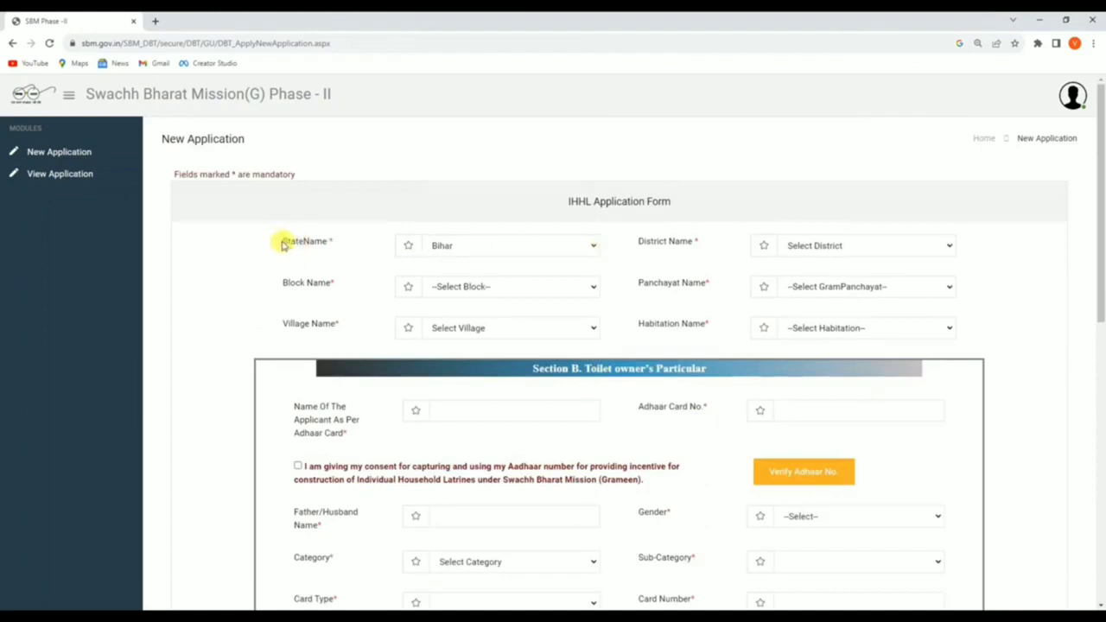
drag(282, 244, 476, 252)
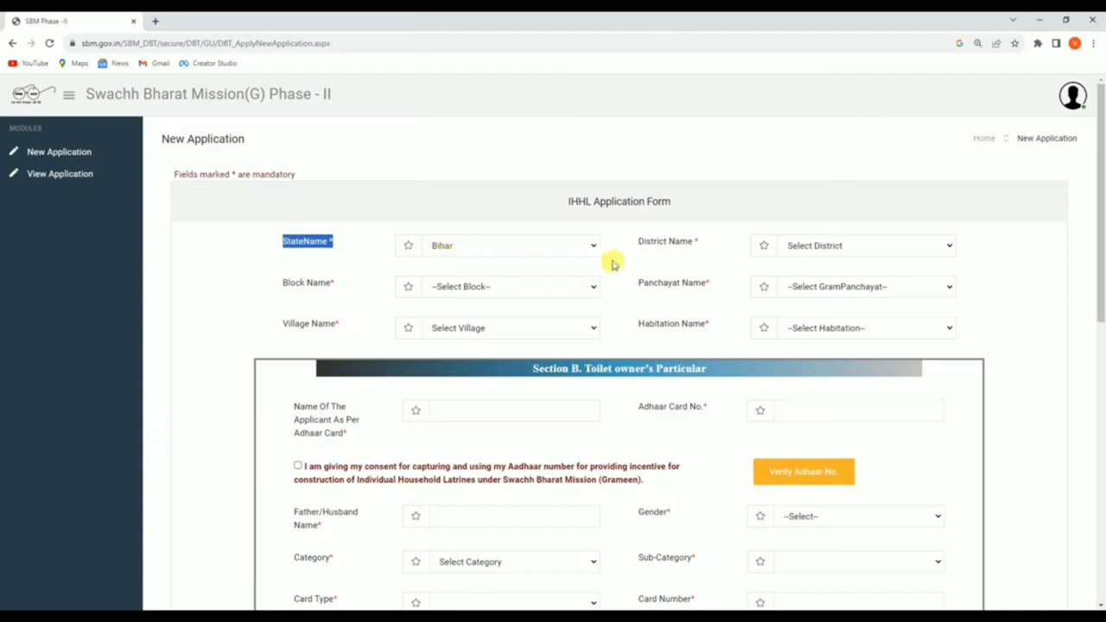
drag(637, 241, 711, 242)
click(824, 246)
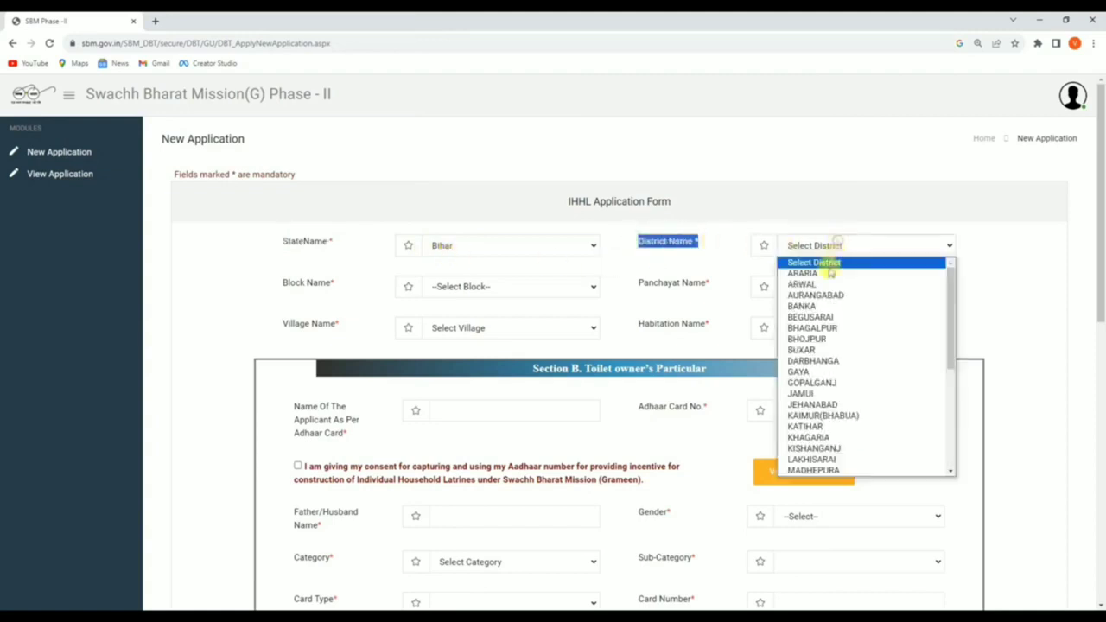
click(817, 389)
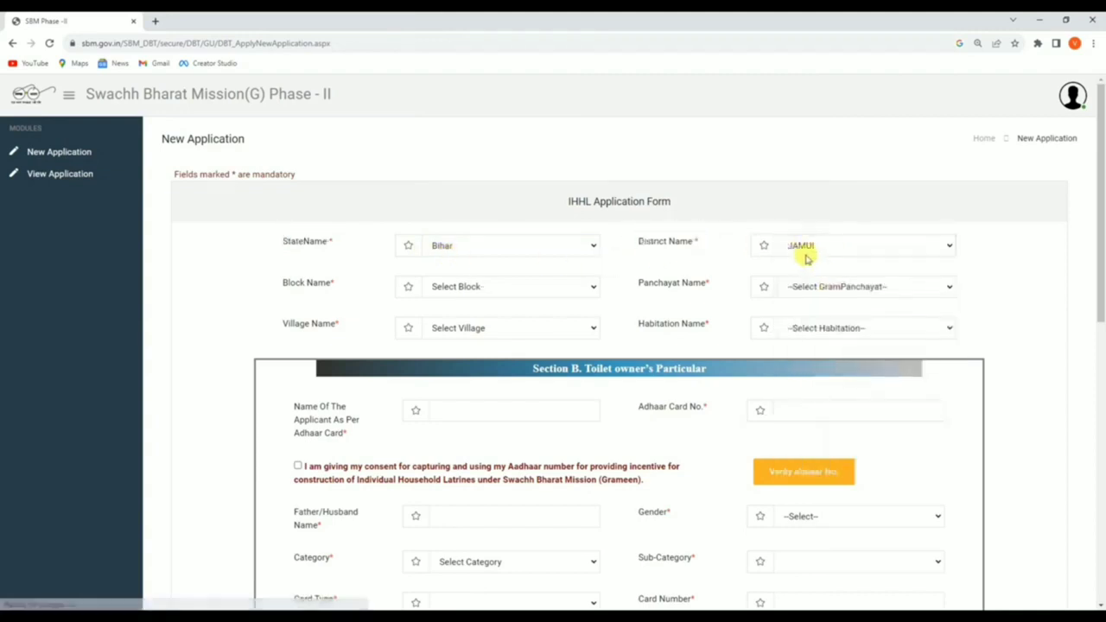
- Set the block name to GIDHOR and the panchayat name to KUNDHUR
click(476, 288)
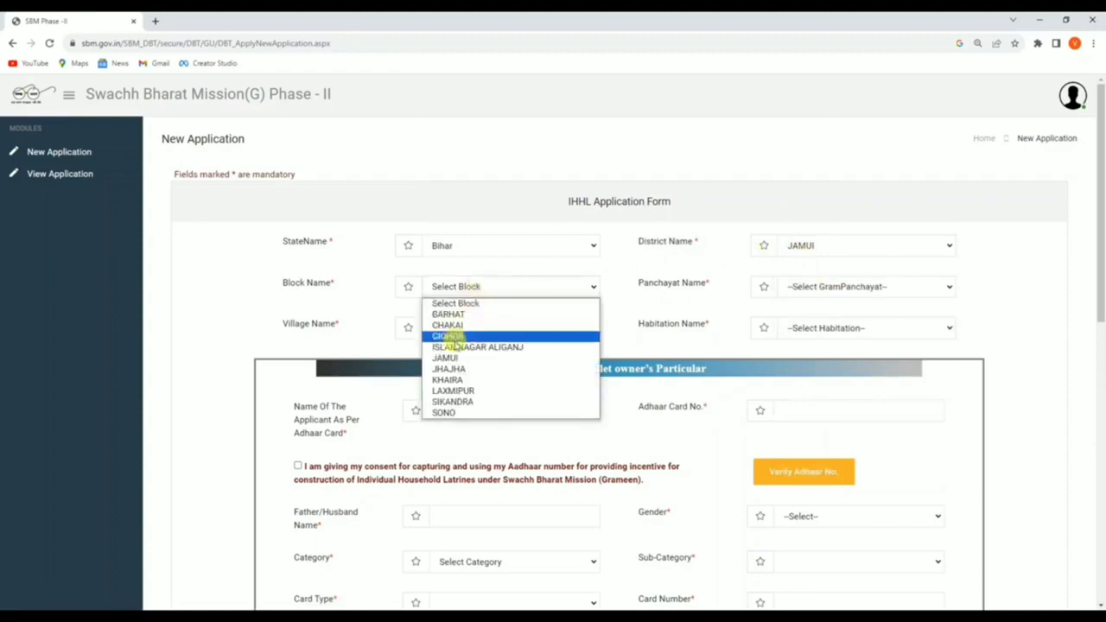
click(447, 336)
click(833, 296)
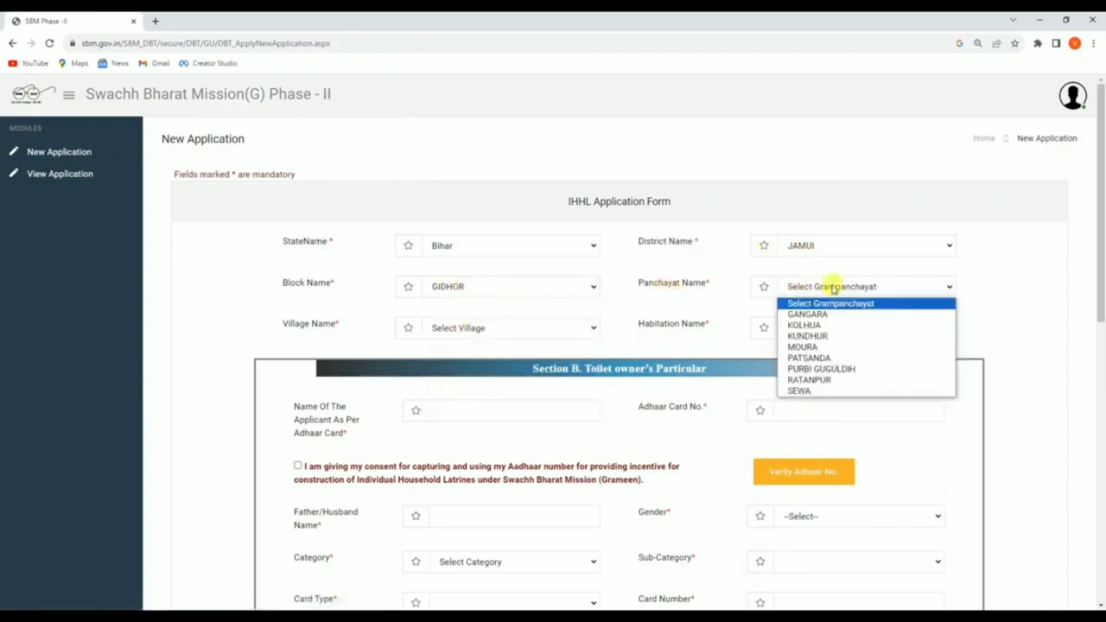
click(810, 335)
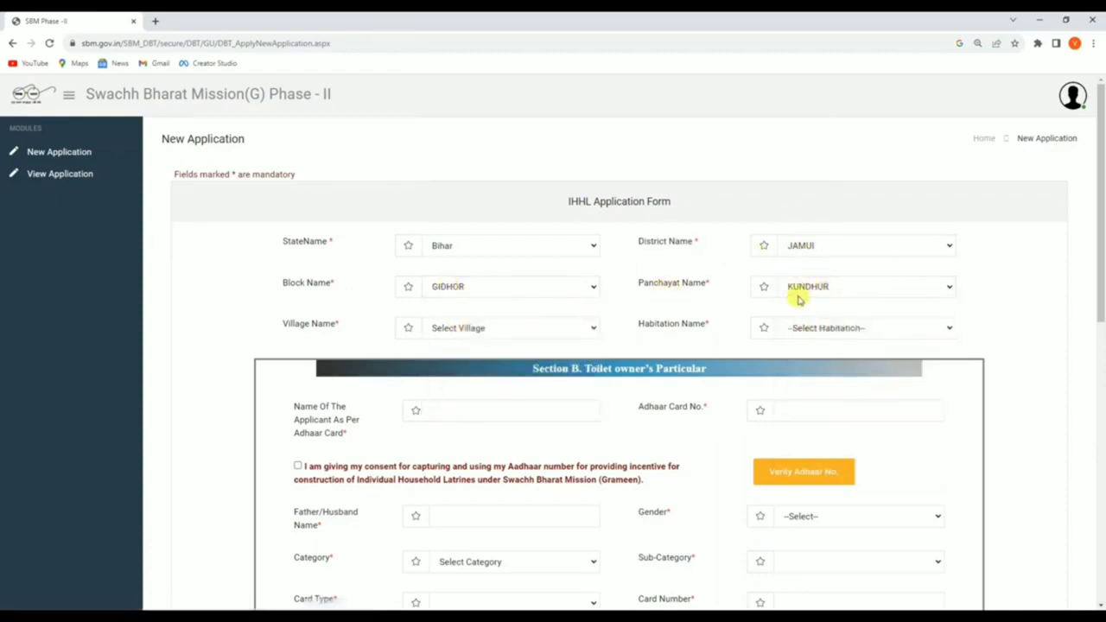
- Set both the village name and the habitation name to GENADIH
click(439, 326)
click(452, 356)
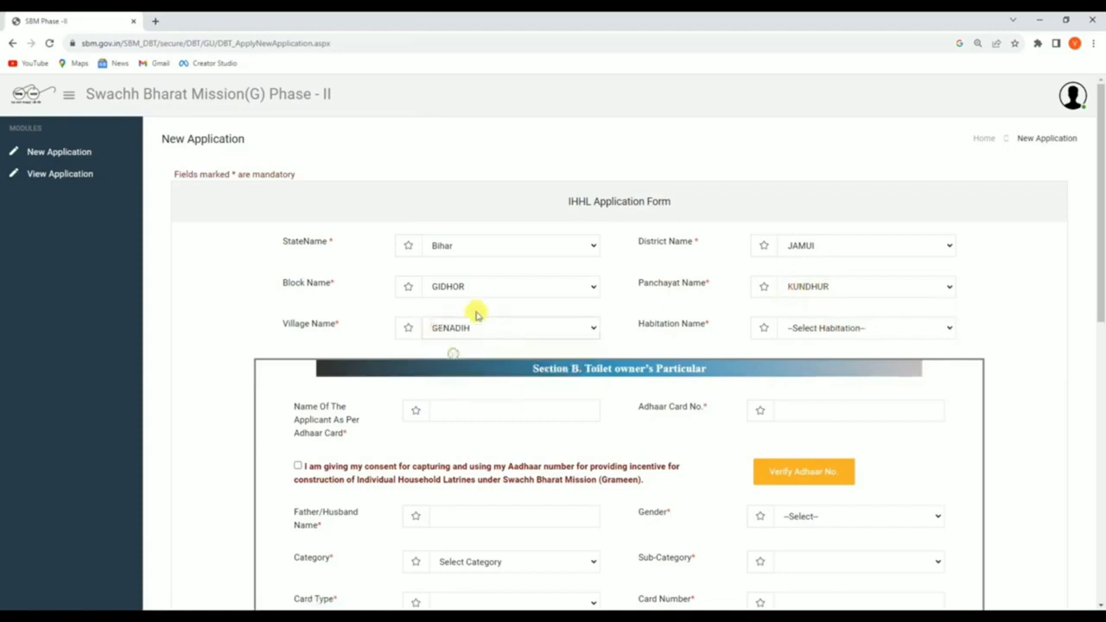
click(863, 326)
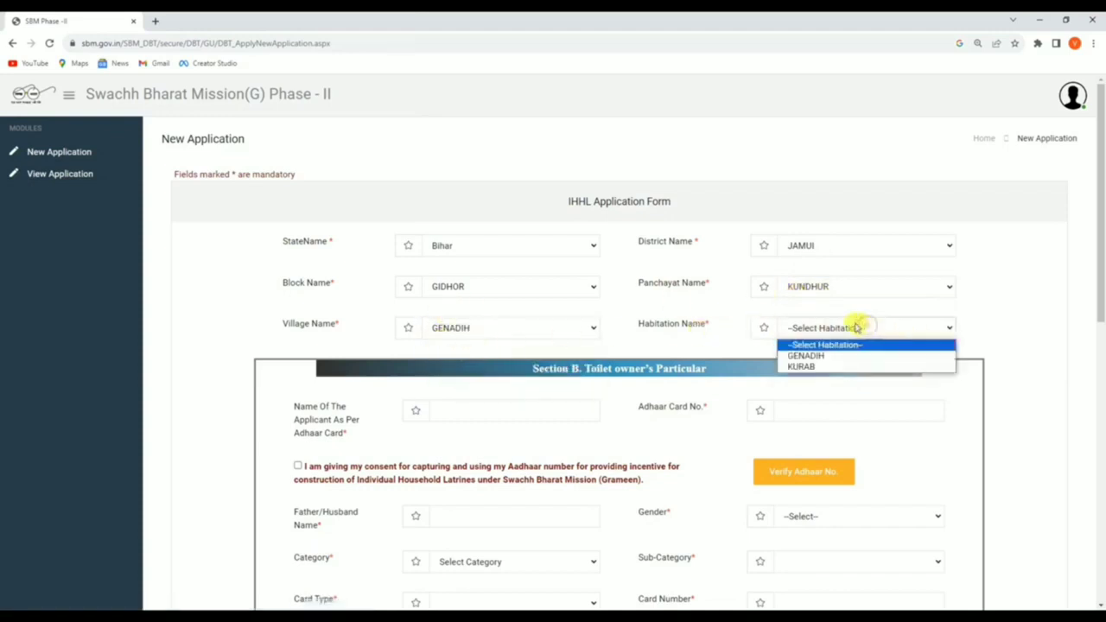
click(798, 355)
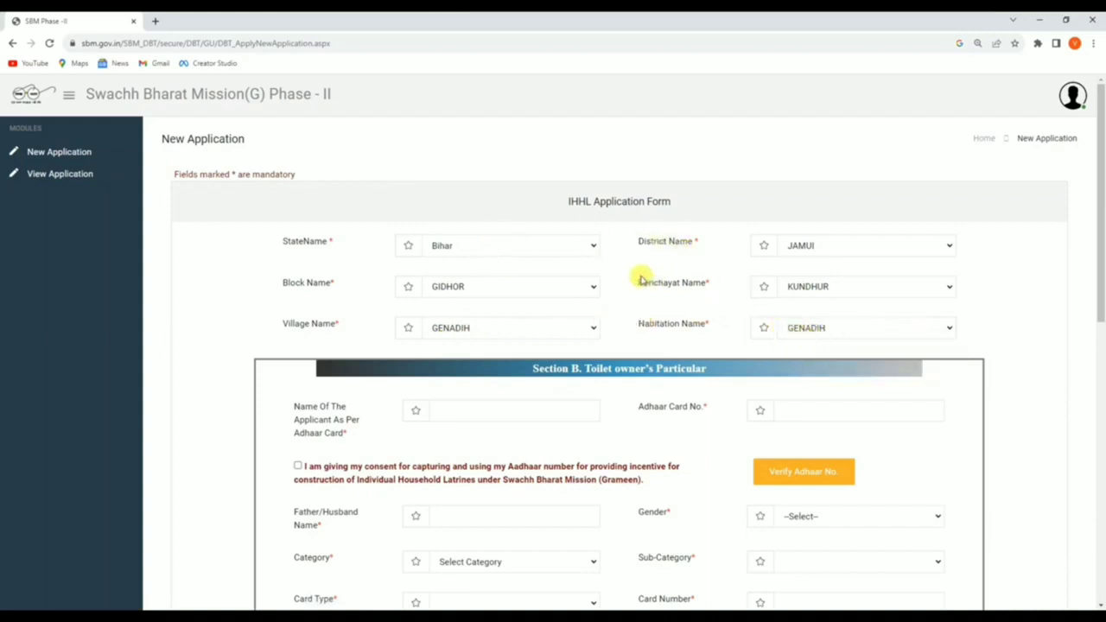
- Enter the applicant's name and Aadhaar number in Section B, give consent for Aadhaar use, and verify the Aadhaar number
scroll(636, 278, down, 2)
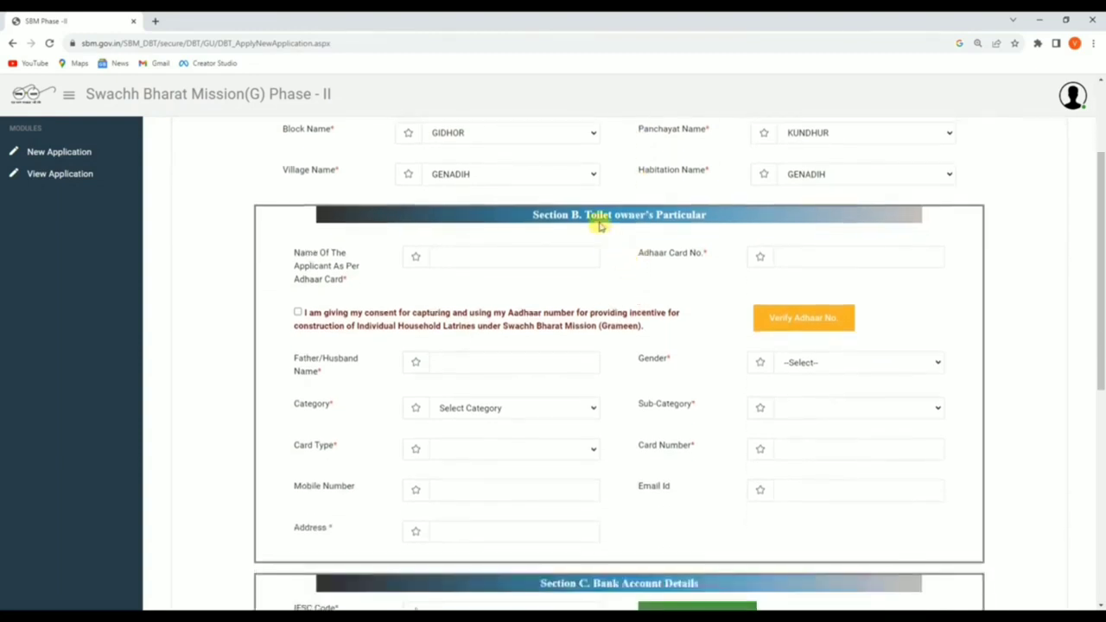
drag(581, 214, 649, 242)
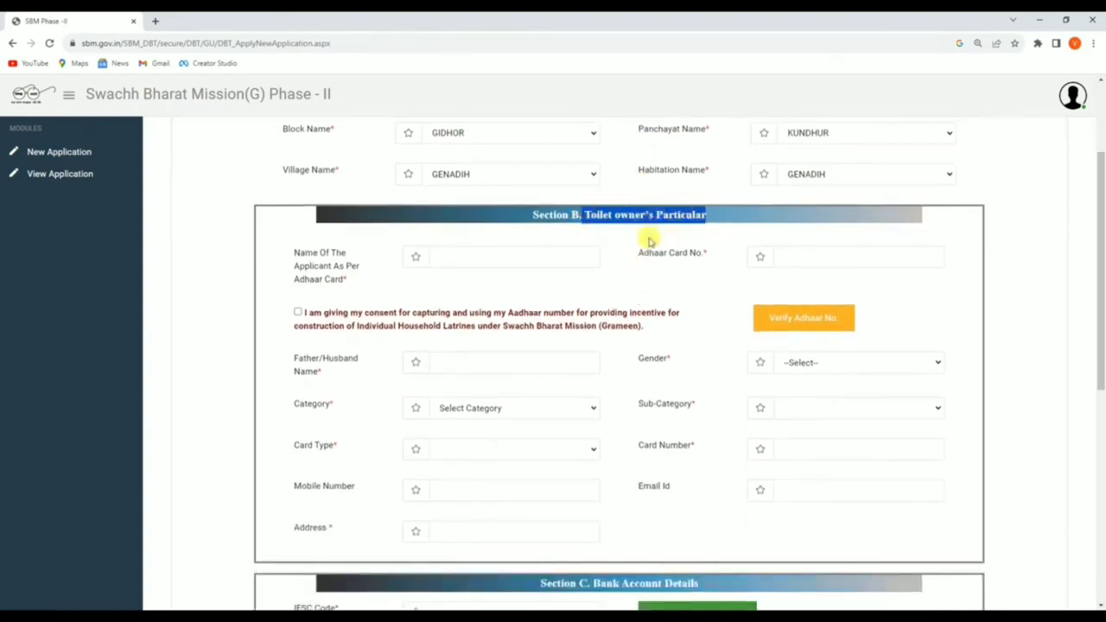
click(484, 255)
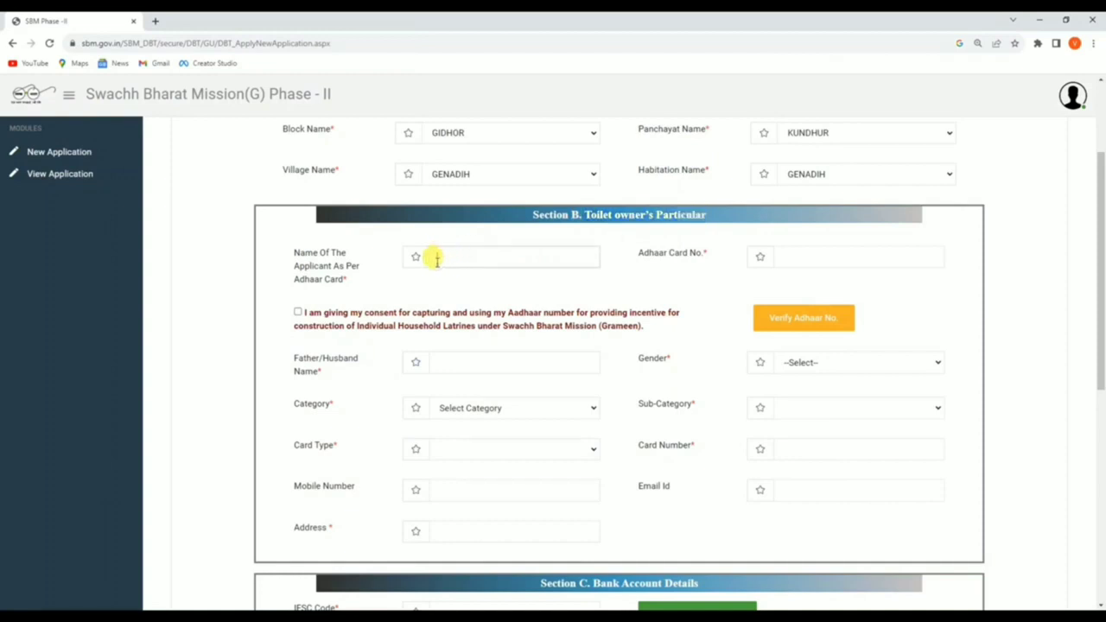
drag(295, 279, 346, 282)
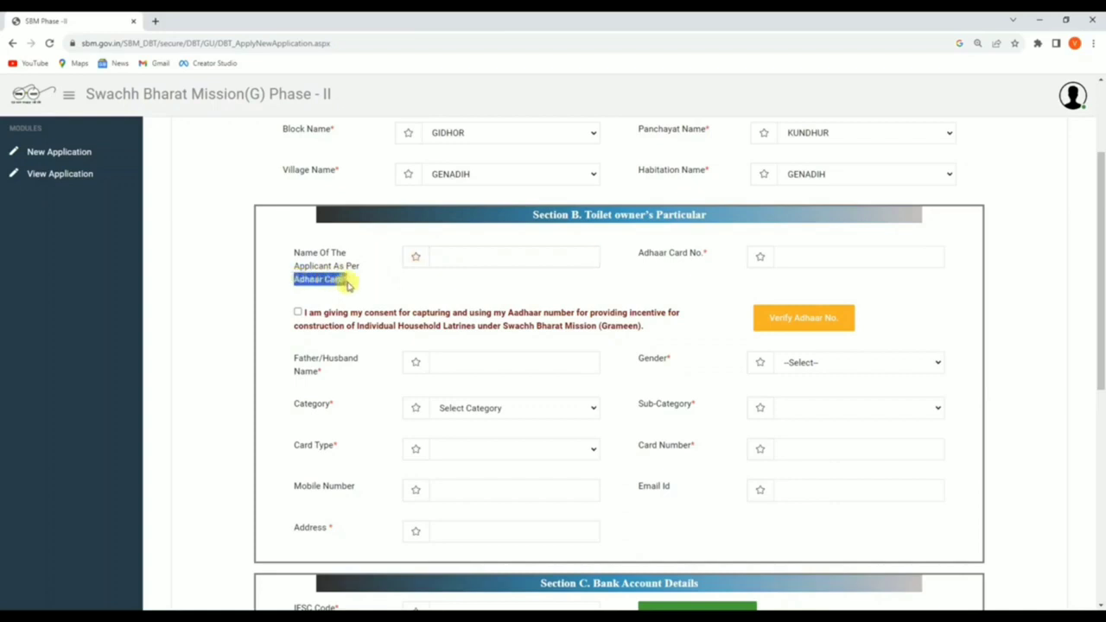
click(471, 254)
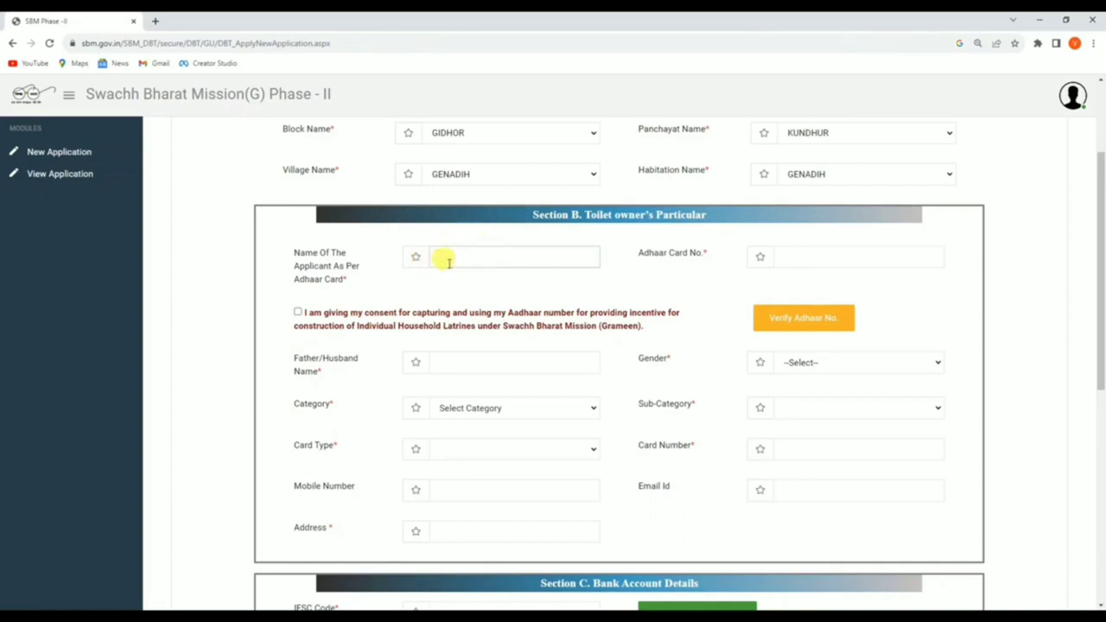
click(842, 252)
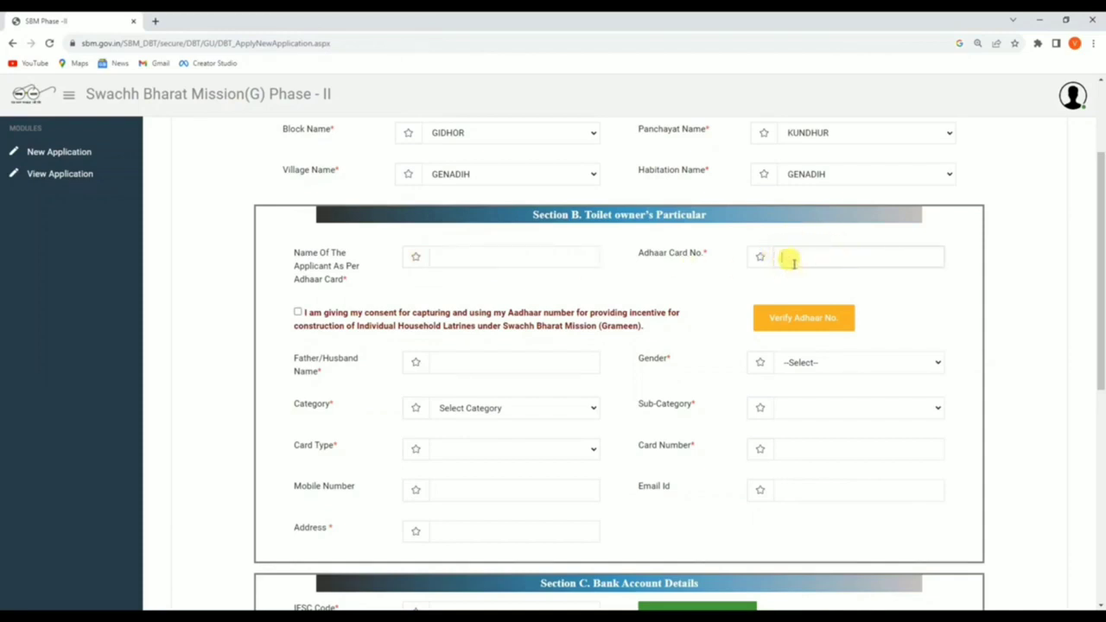
click(297, 311)
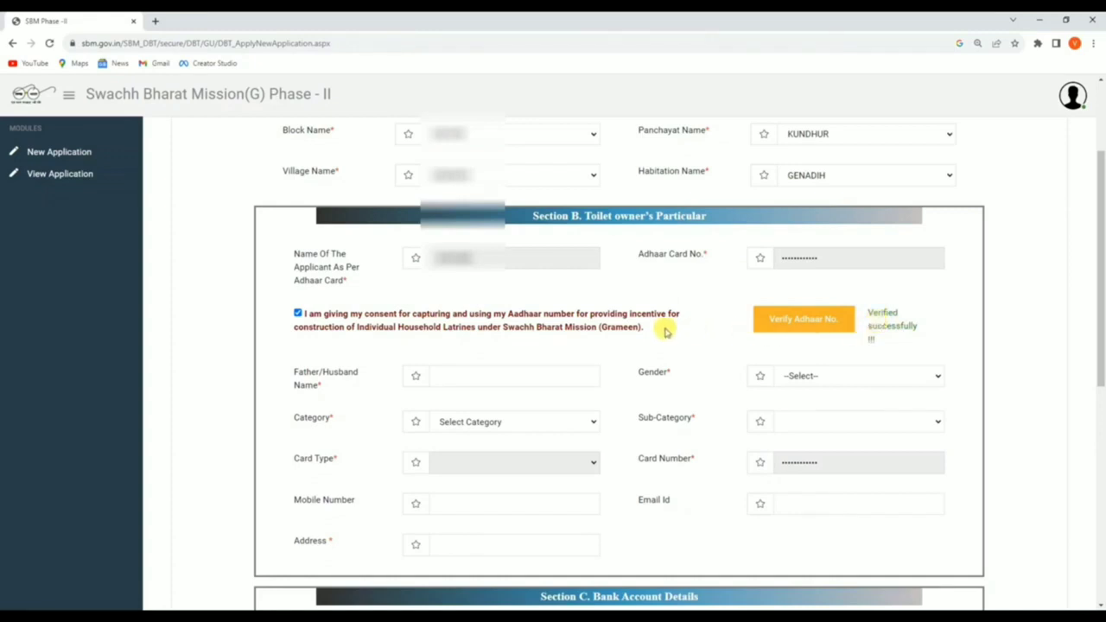
- Set the toilet owner's gender to Male
scroll(661, 328, down, 3)
click(437, 183)
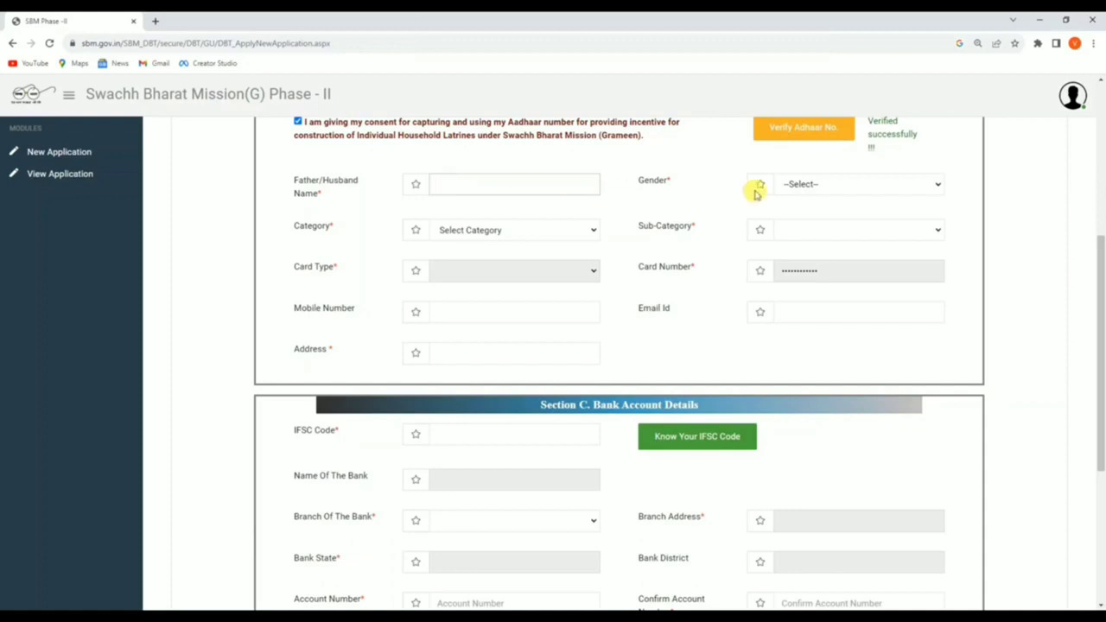
click(788, 183)
click(810, 214)
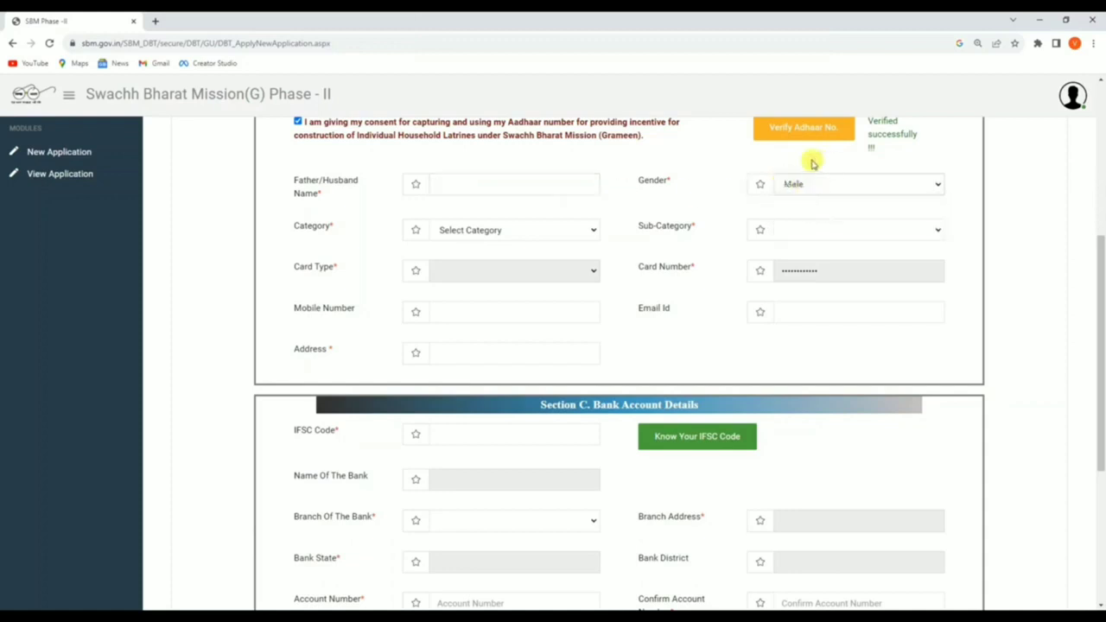
- Set the toilet owner's category to BPL and the sub-category to SC
click(477, 231)
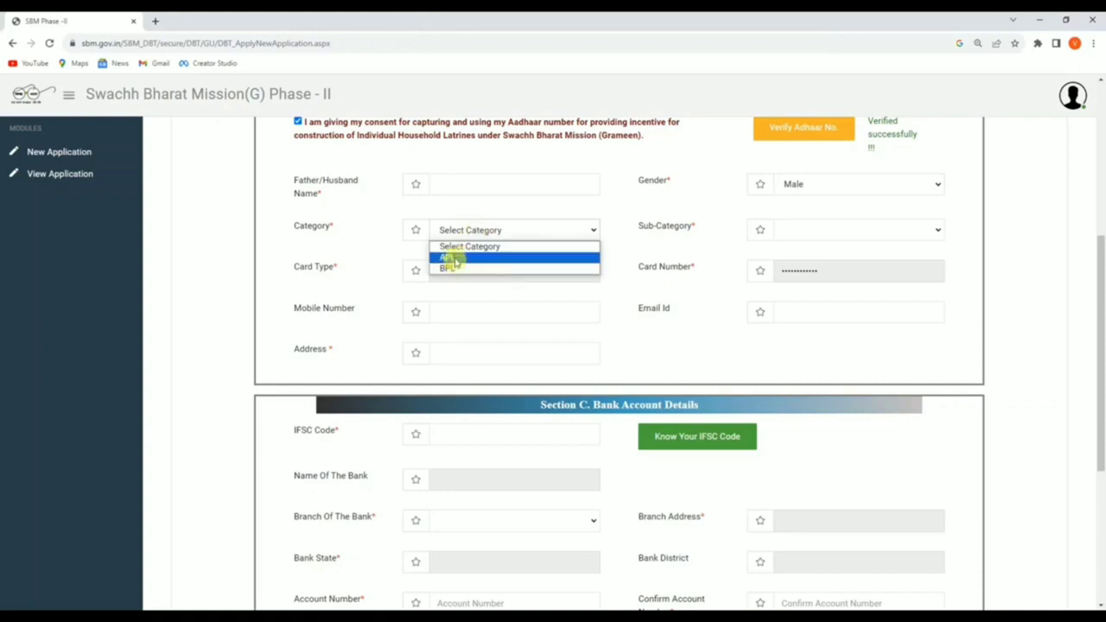
click(452, 266)
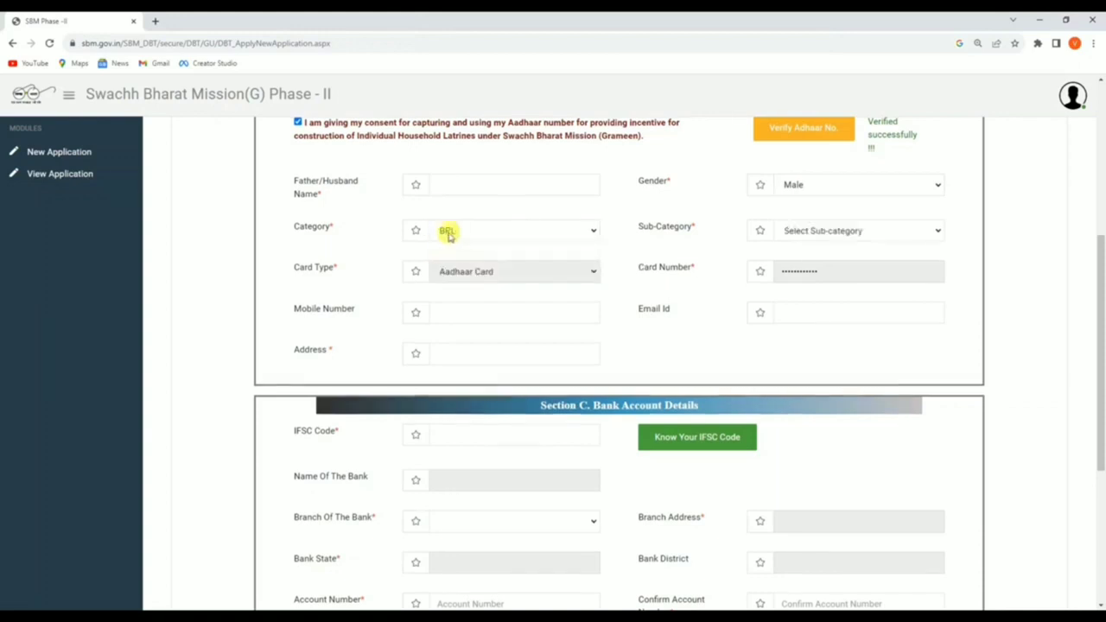
click(814, 232)
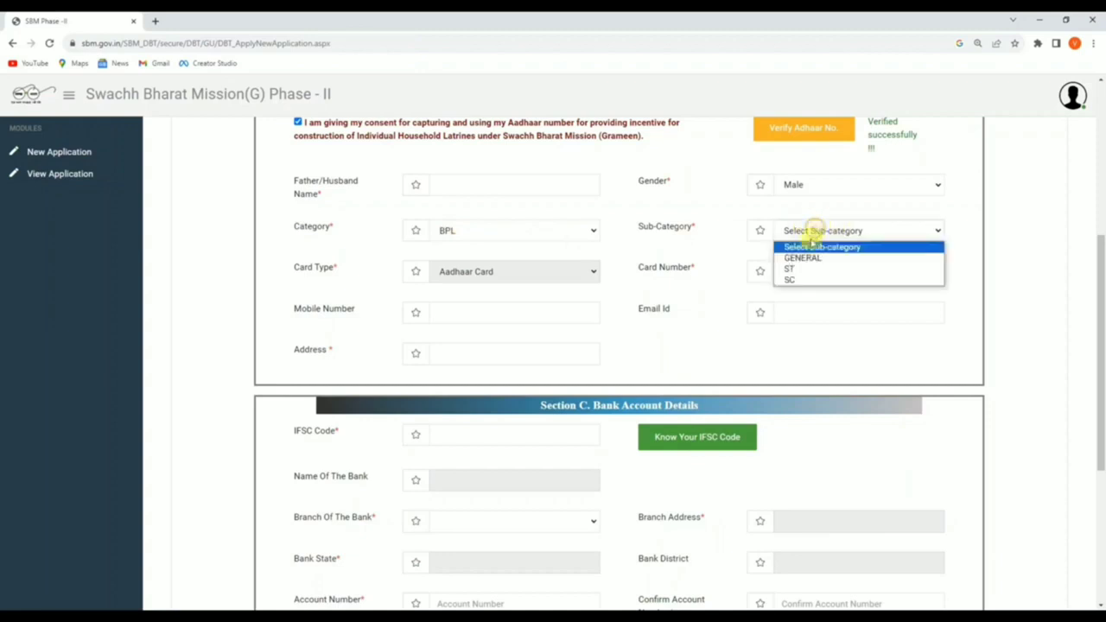
click(799, 281)
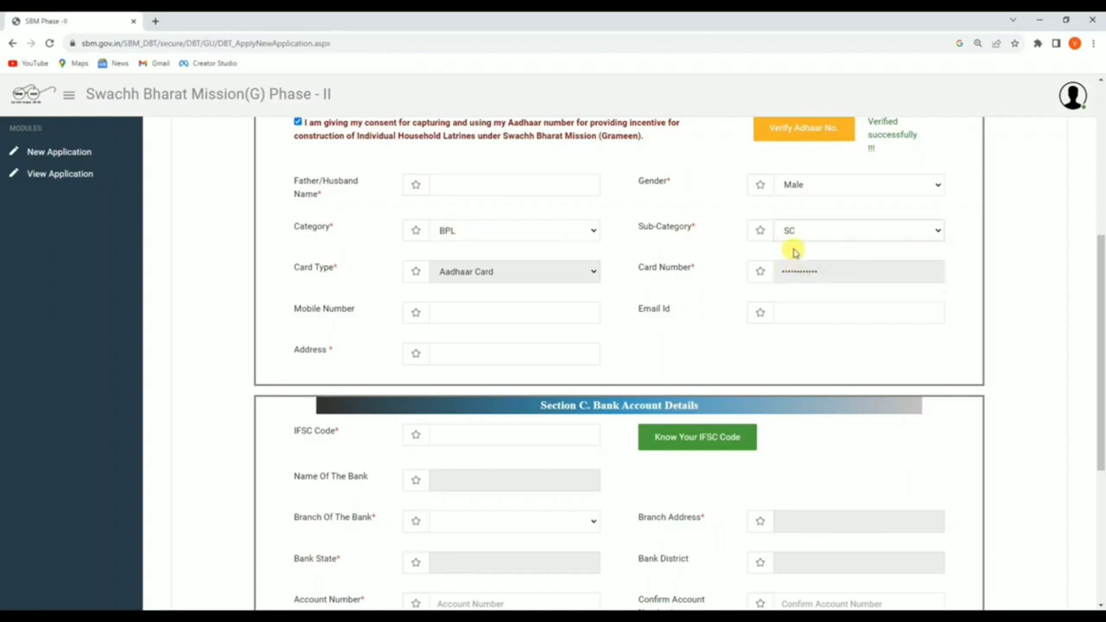
click(470, 315)
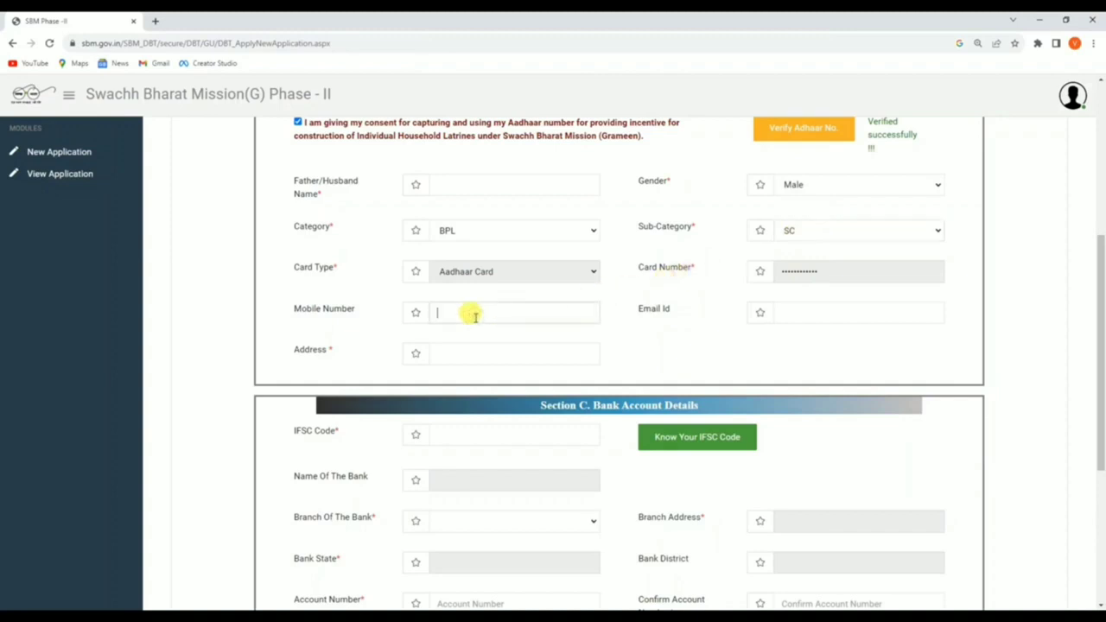
click(813, 312)
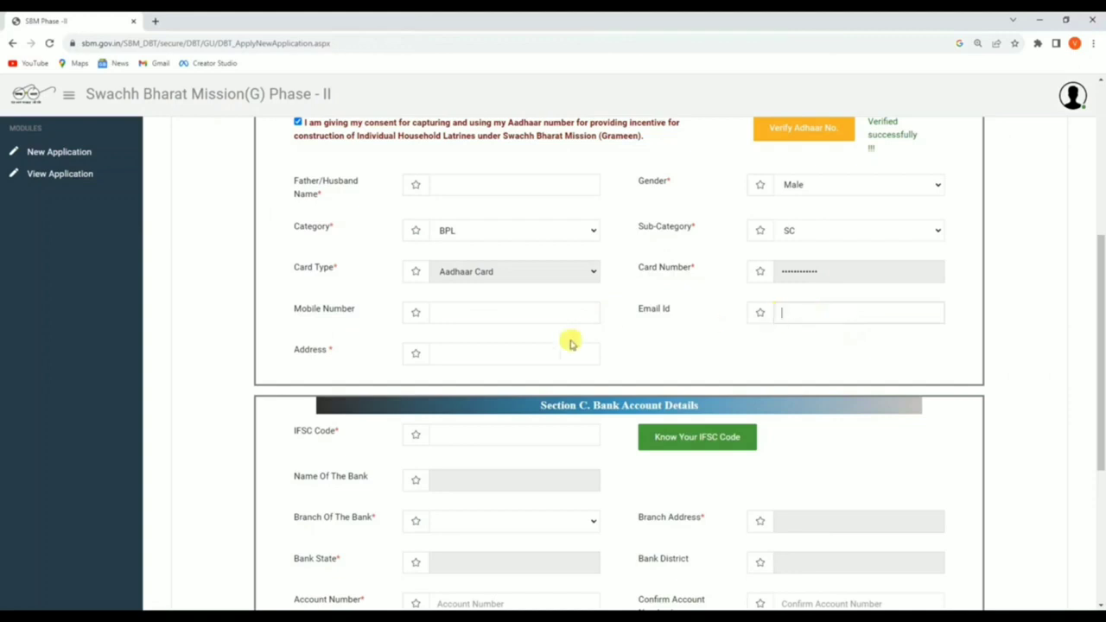
click(454, 354)
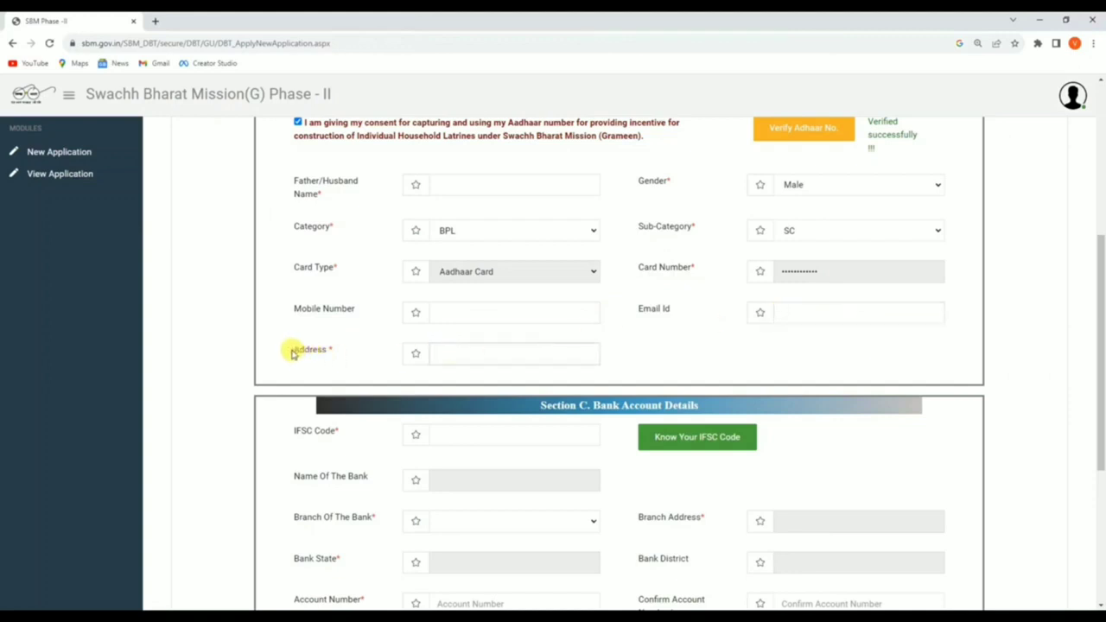
drag(291, 353, 427, 345)
click(449, 348)
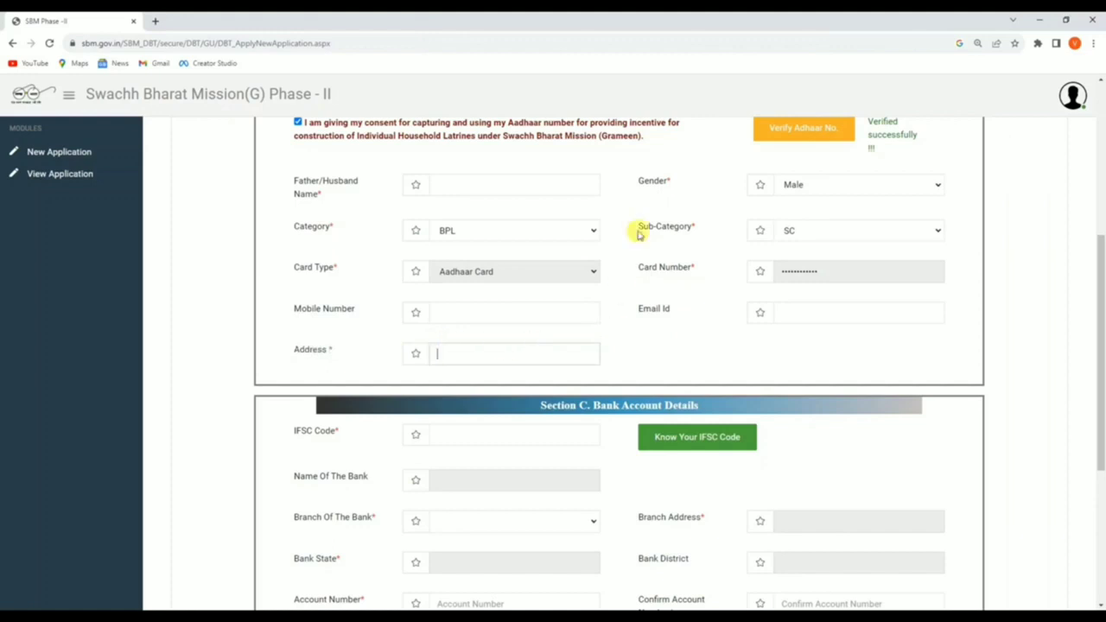
- Enter the bank branch's IFSC code in Section C, Bank Account Details, so the bank and branch fields are filled in
scroll(600, 288, down, 3)
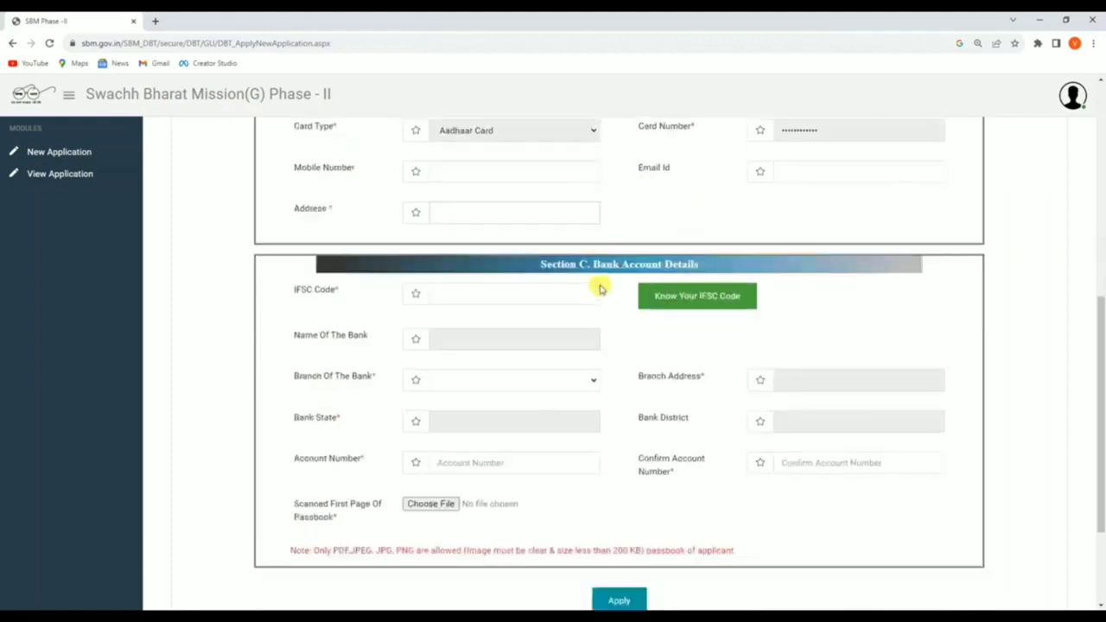
drag(580, 174, 619, 188)
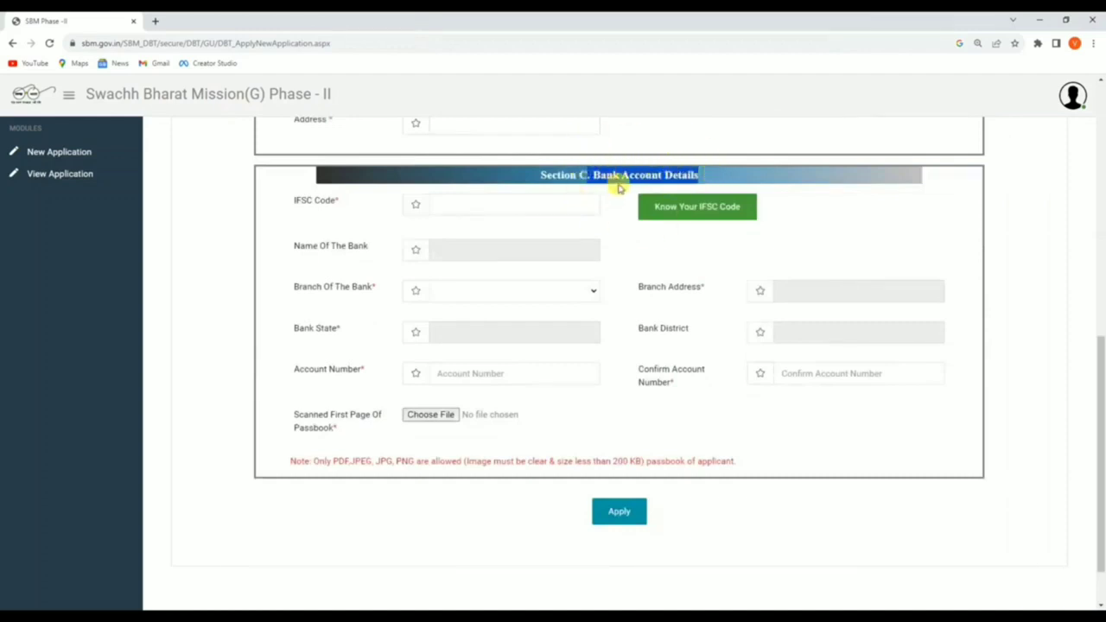
click(432, 206)
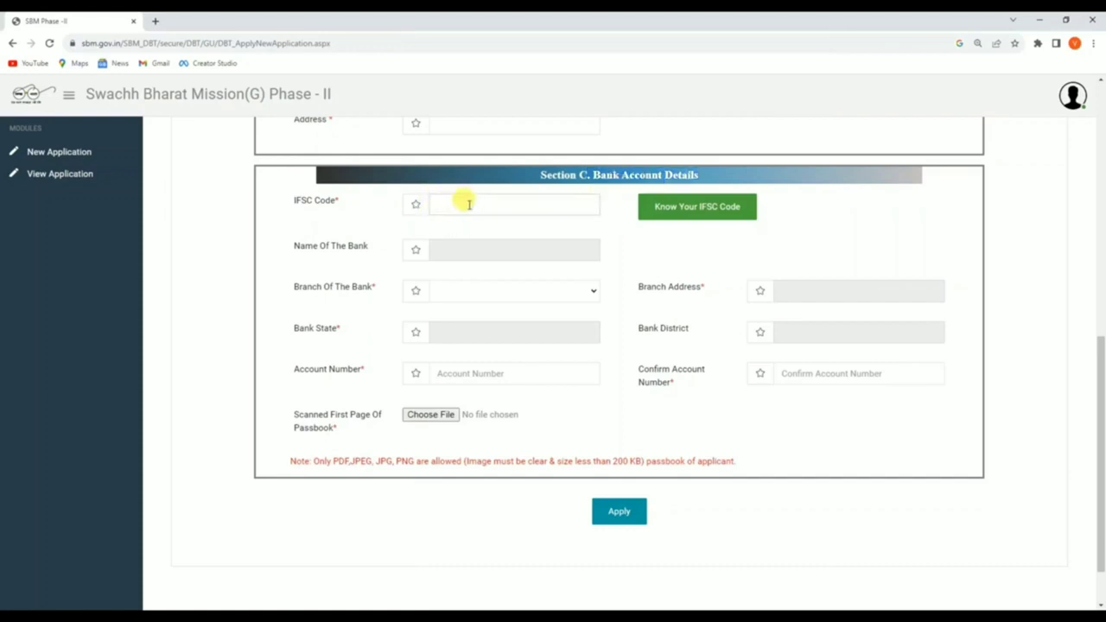
key(ctrl+v)
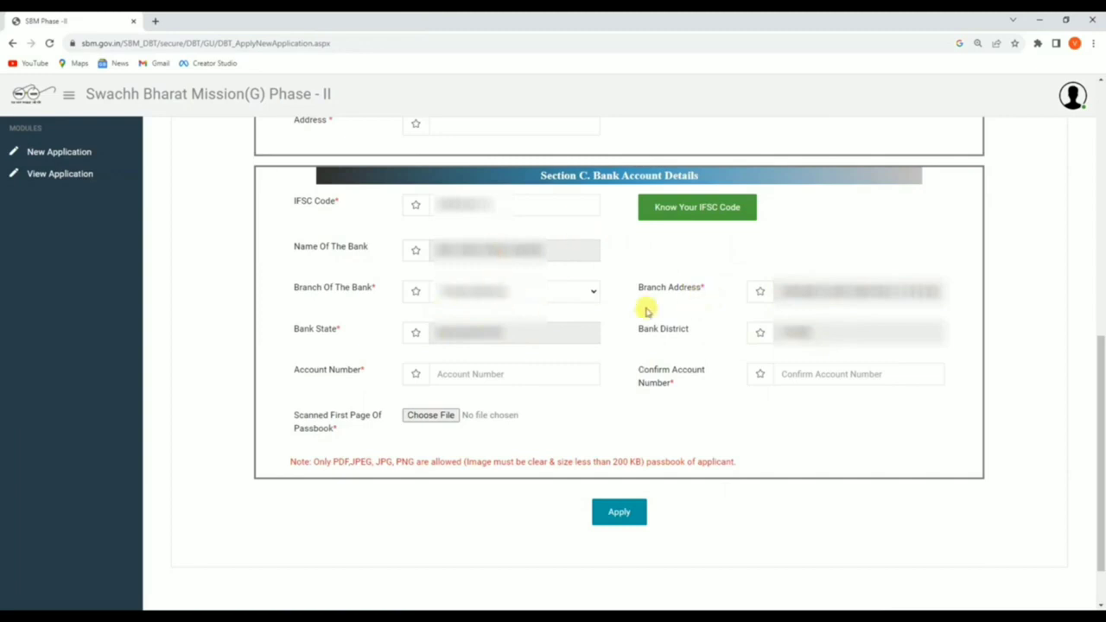
drag(292, 369, 396, 370)
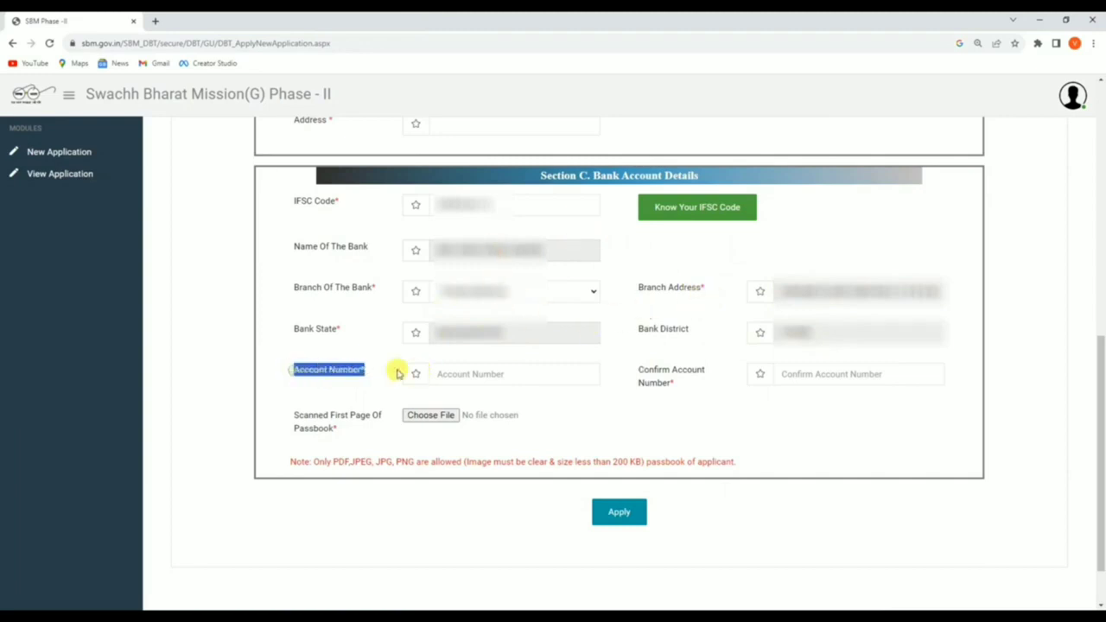
click(480, 371)
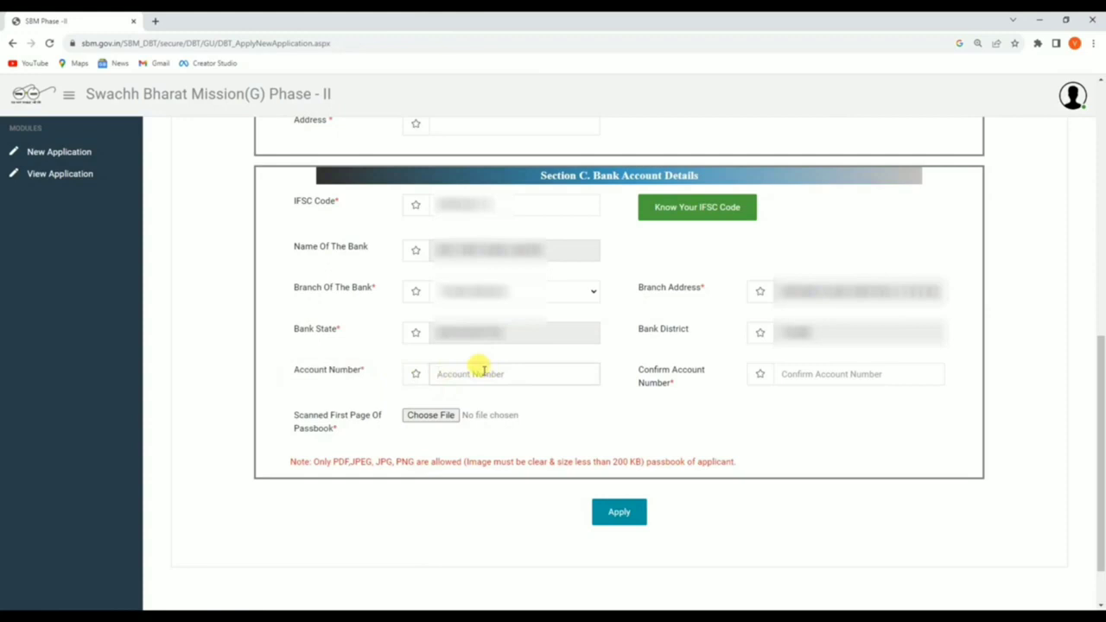
drag(637, 368, 699, 369)
click(802, 374)
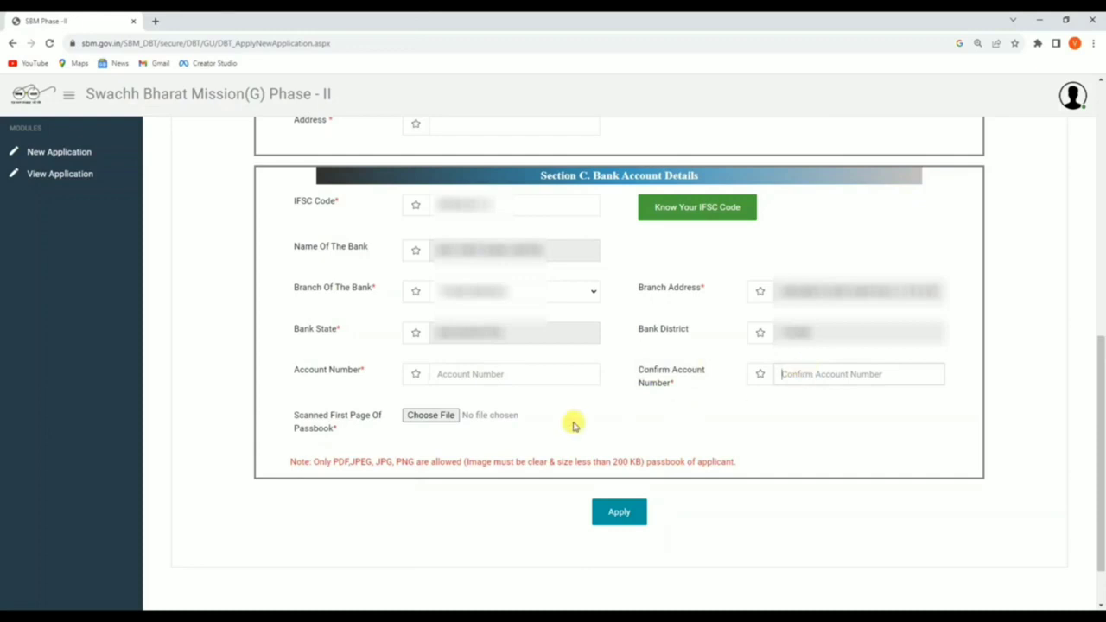
drag(291, 418, 340, 402)
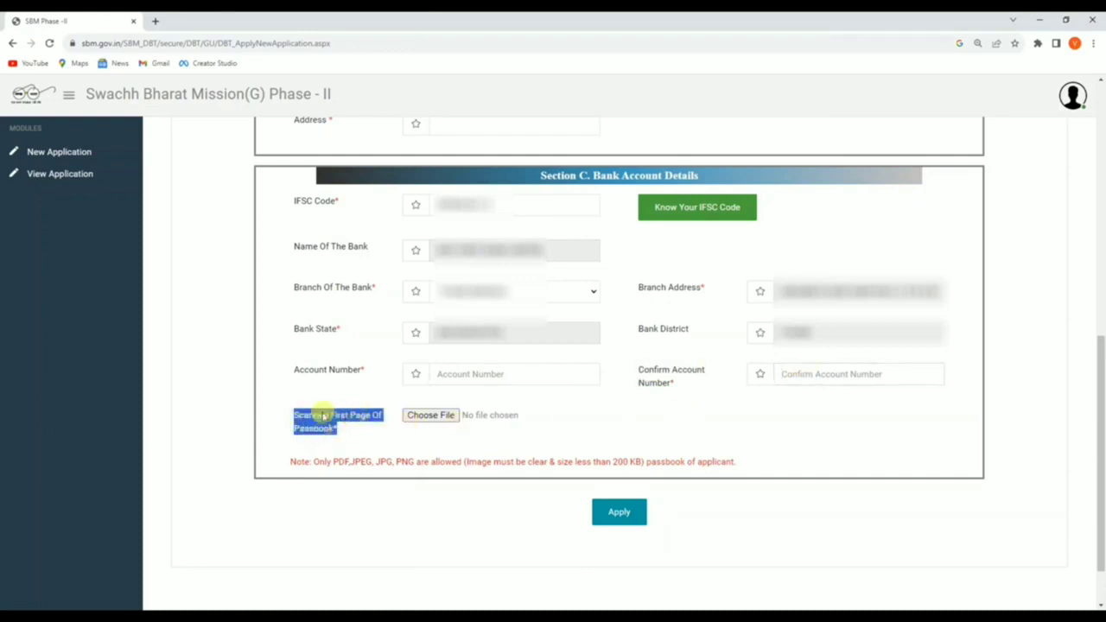
click(348, 430)
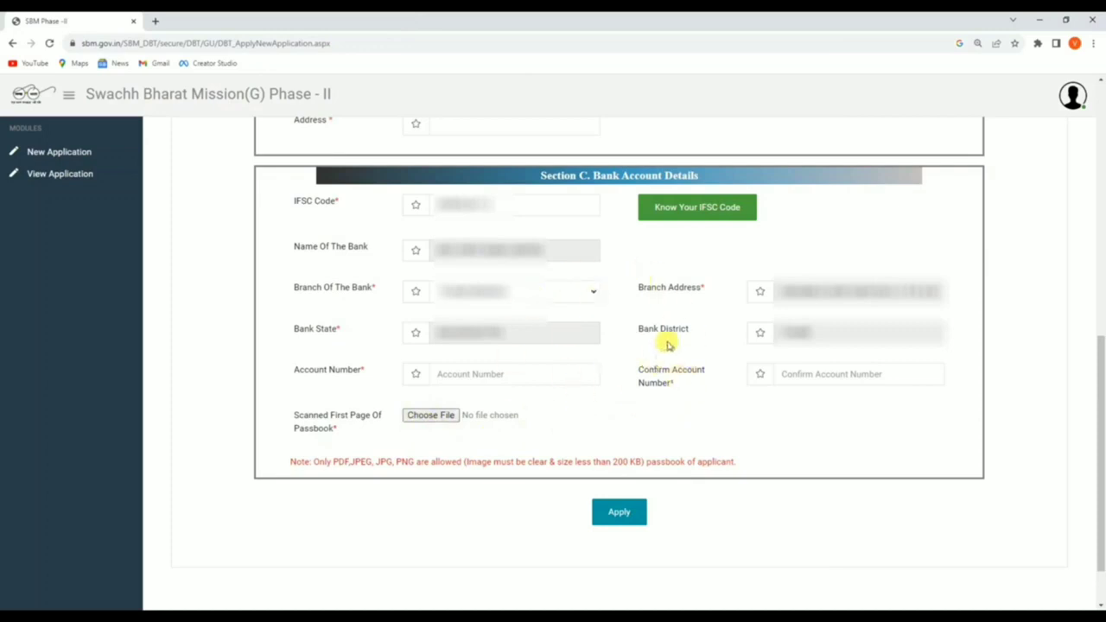
click(616, 518)
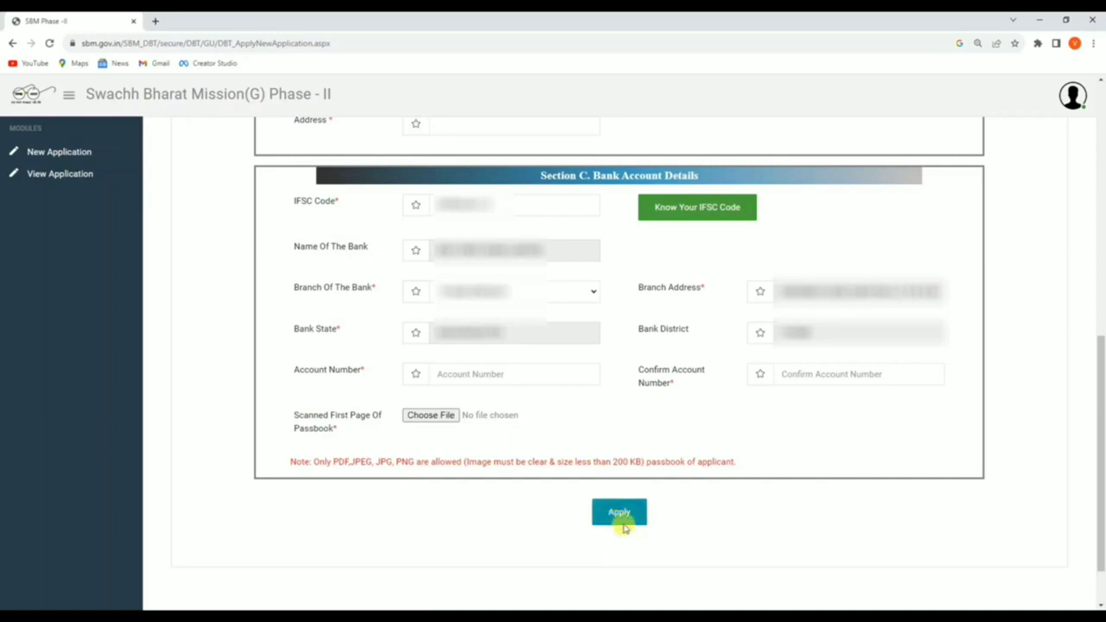
- Open the application status page to check for submitted applications and dismiss the warning
click(57, 175)
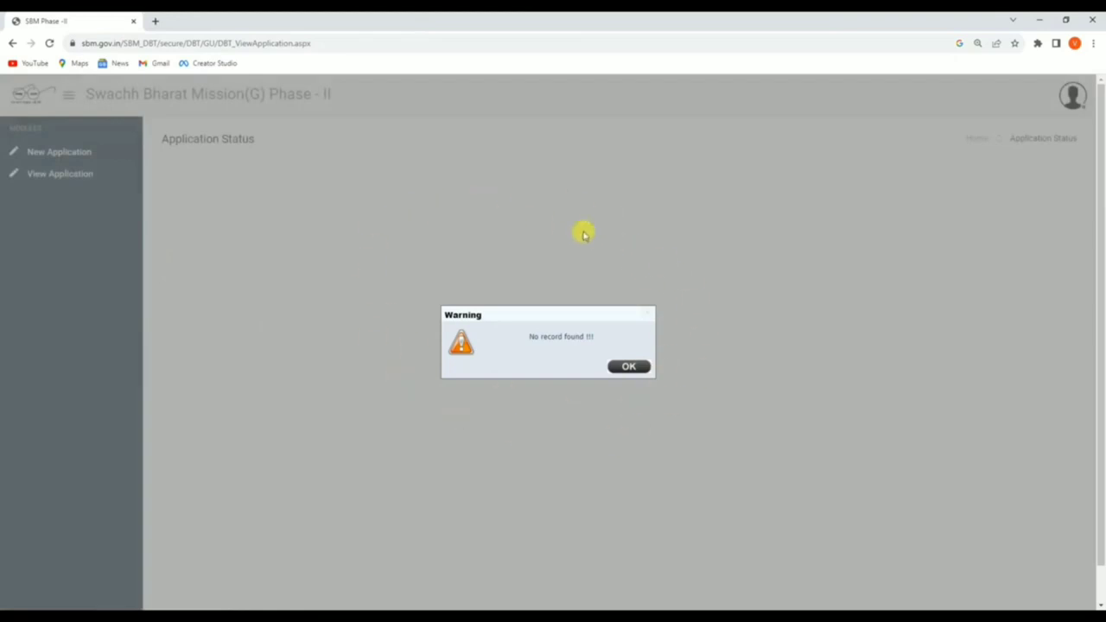
click(628, 367)
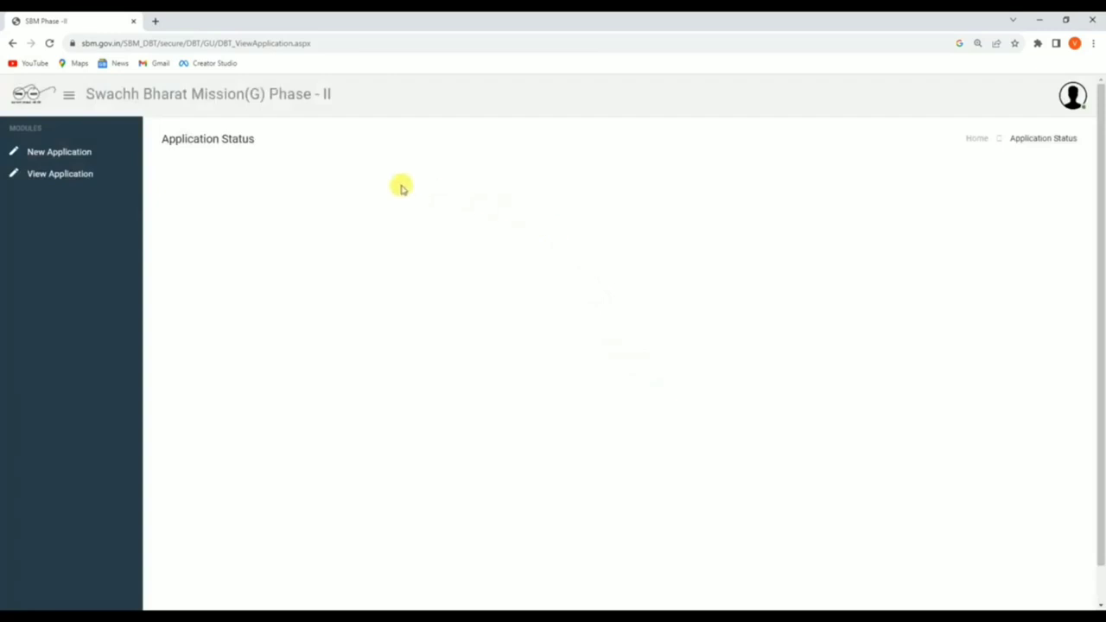